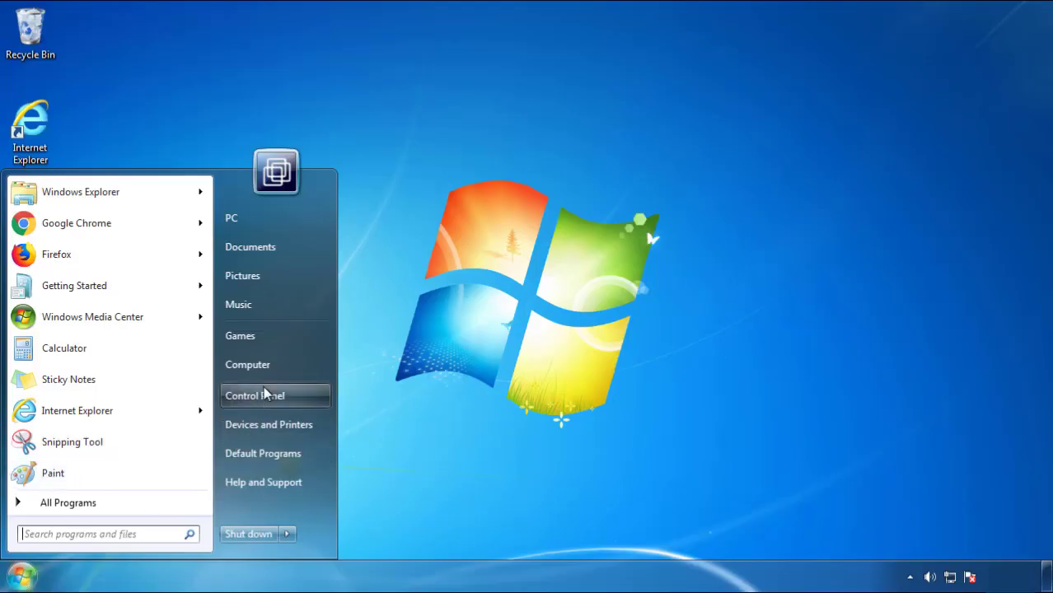
- Open Control Panel's installed programs list, sorted by install date with newest first
left_click(263, 394)
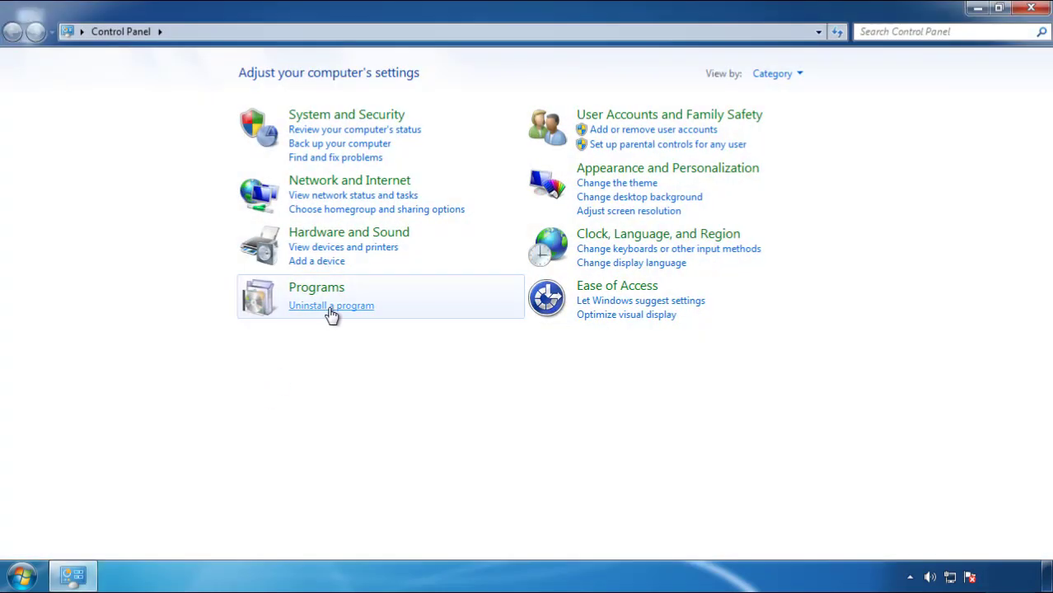
left_click(328, 310)
left_click(622, 160)
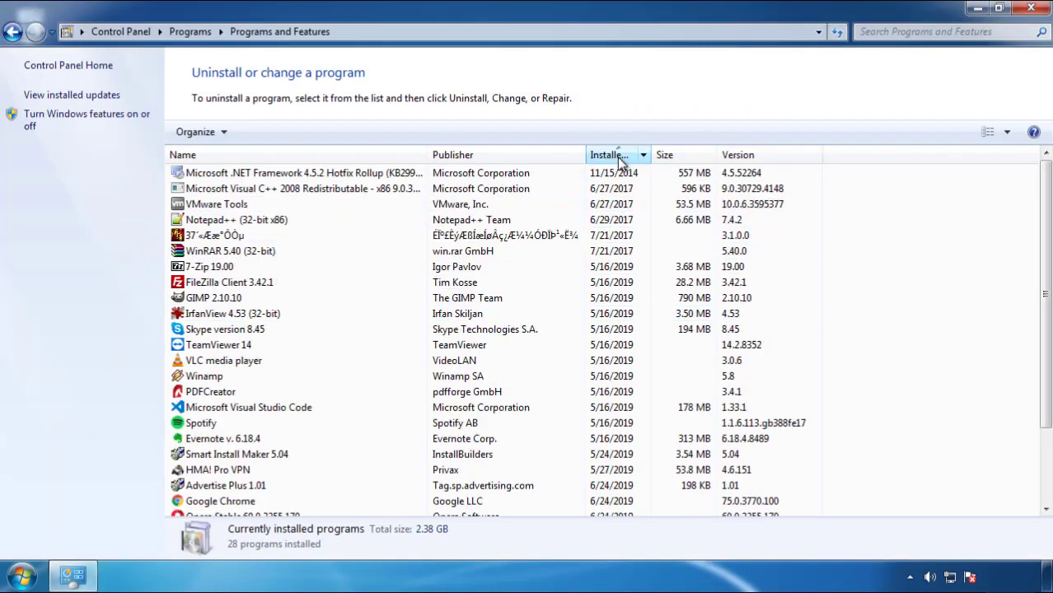
left_click(620, 159)
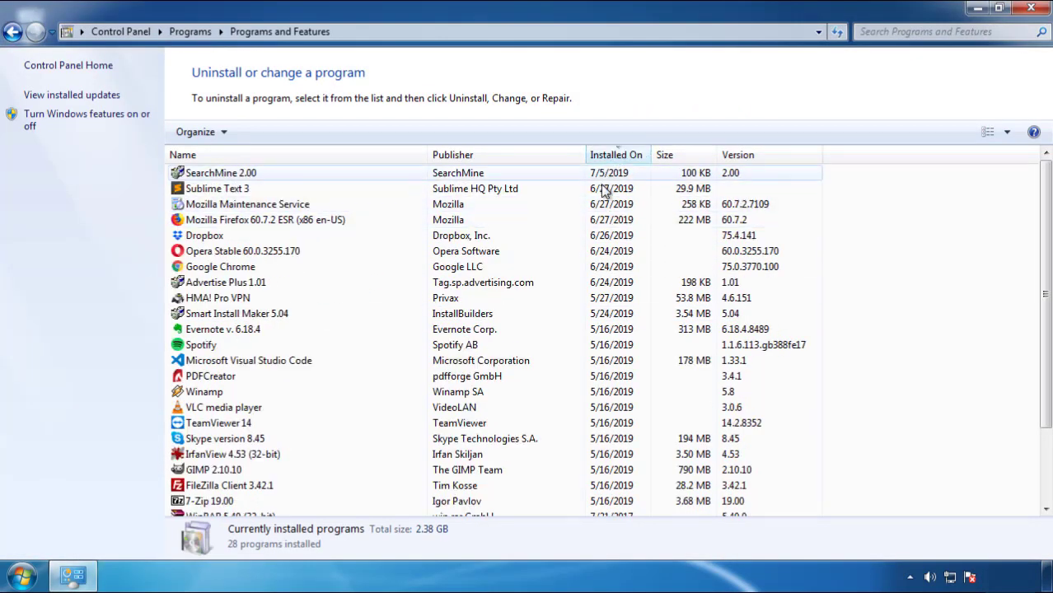
- Uninstall SearchMine 2.00 and finish its uninstaller wizard
left_click(221, 174)
left_click(262, 132)
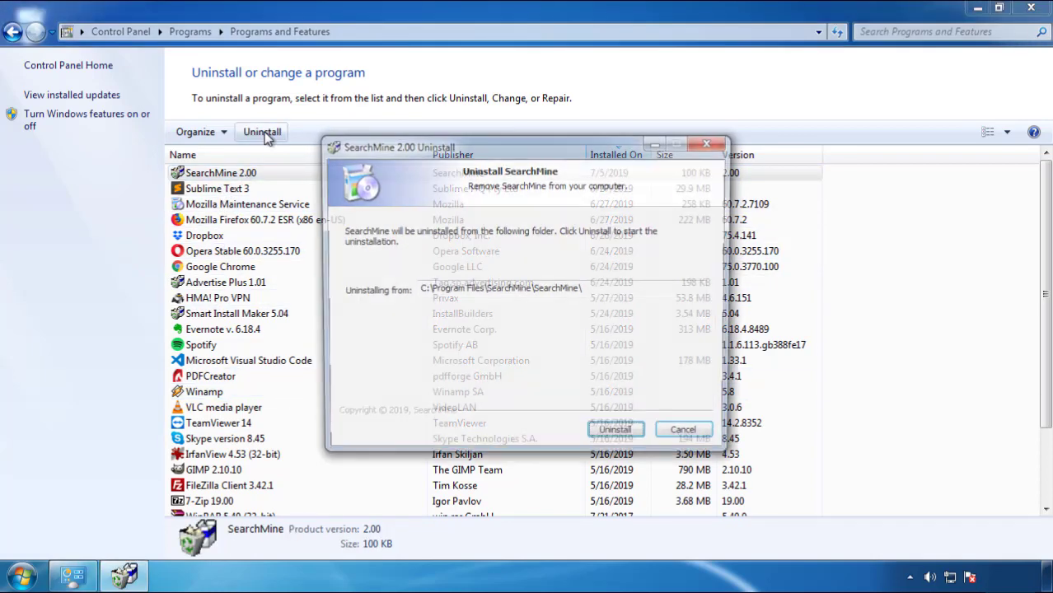
left_click(616, 437)
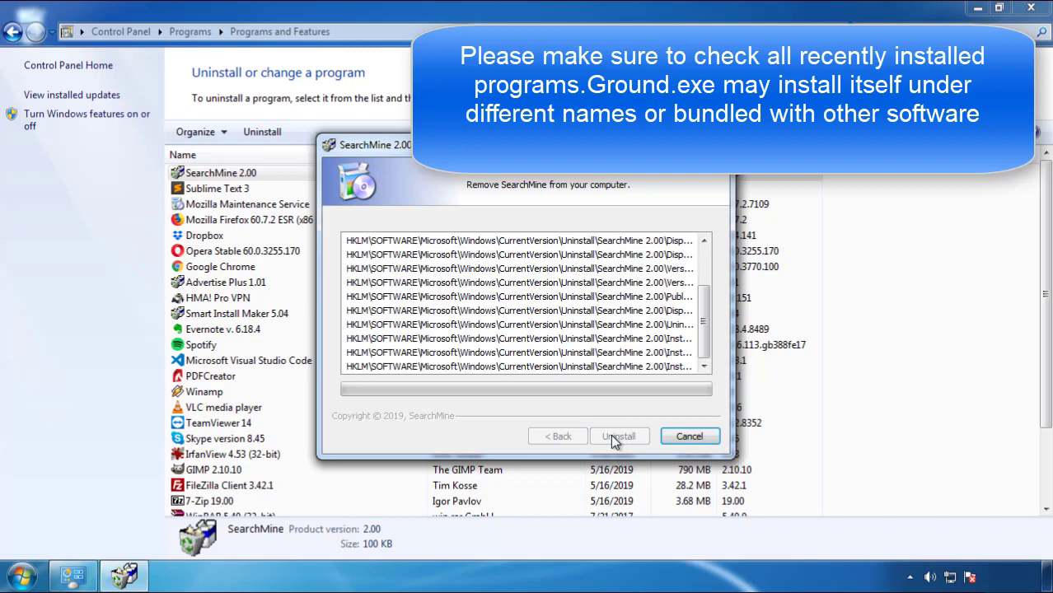
left_click(614, 437)
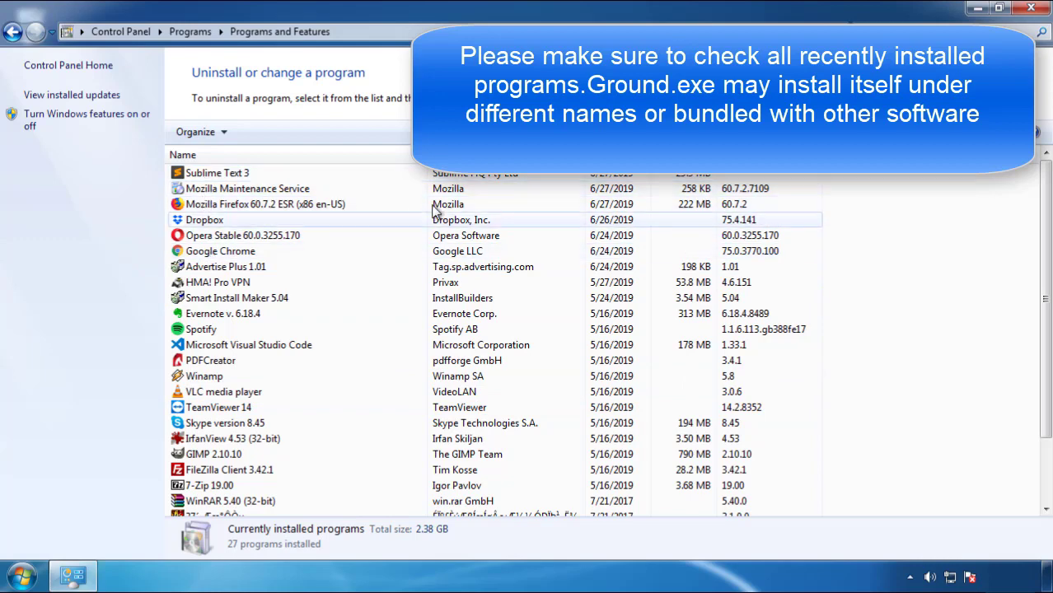
- Close the programs window and restart the PC from the Start menu's Shut down options
left_click(1032, 12)
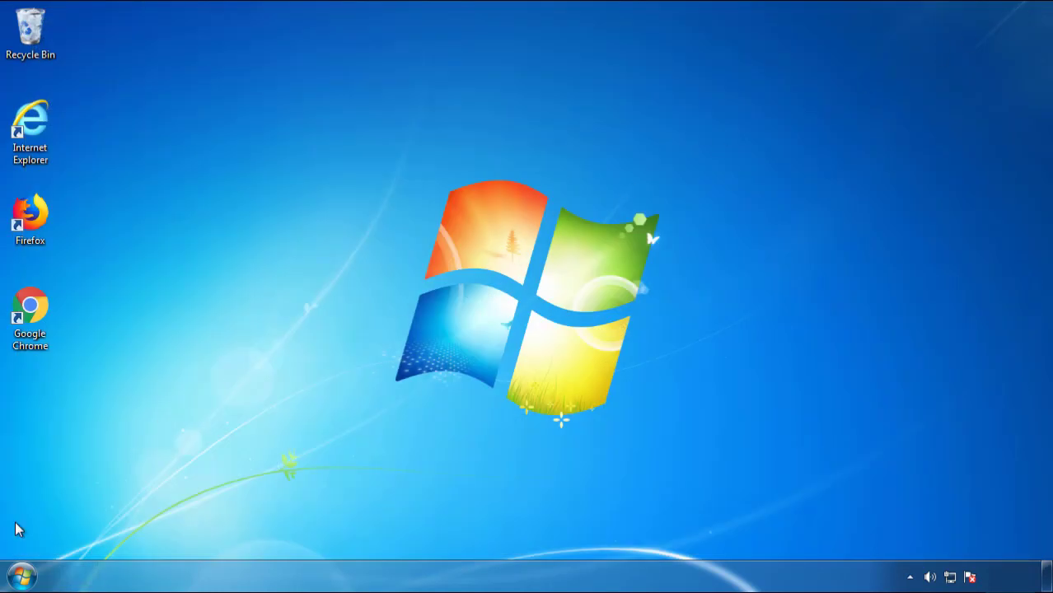
left_click(20, 575)
left_click(287, 534)
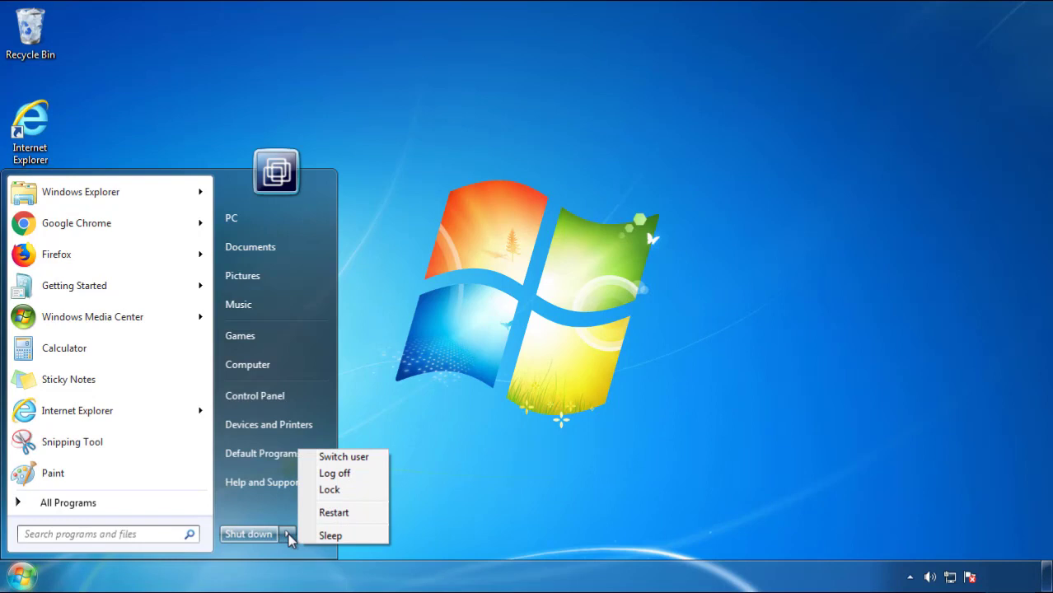
left_click(544, 462)
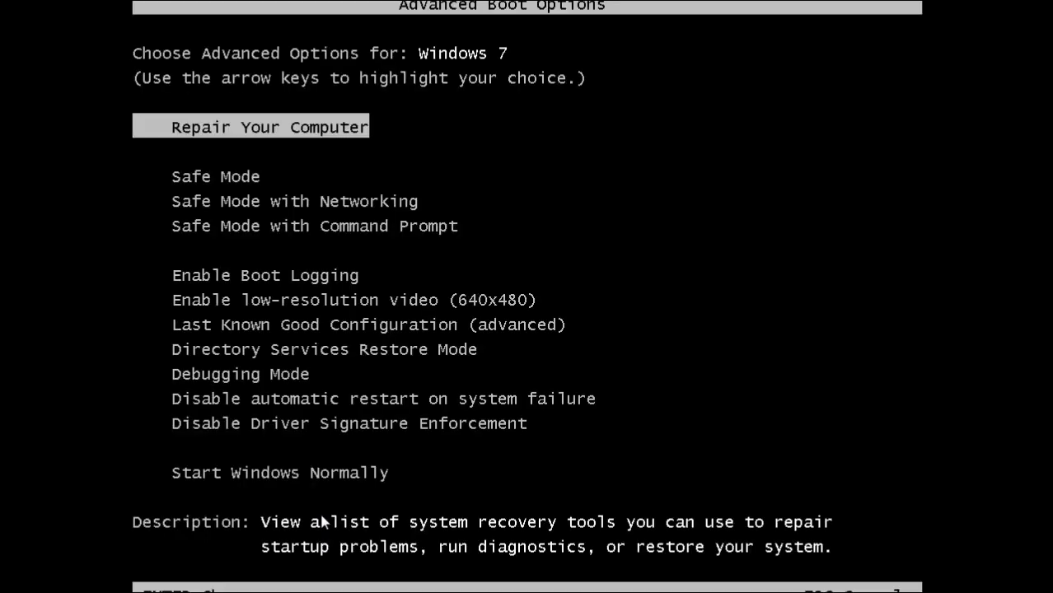
- Boot into Safe Mode and launch Firefox, declining the default-browser prompt
key("Down")
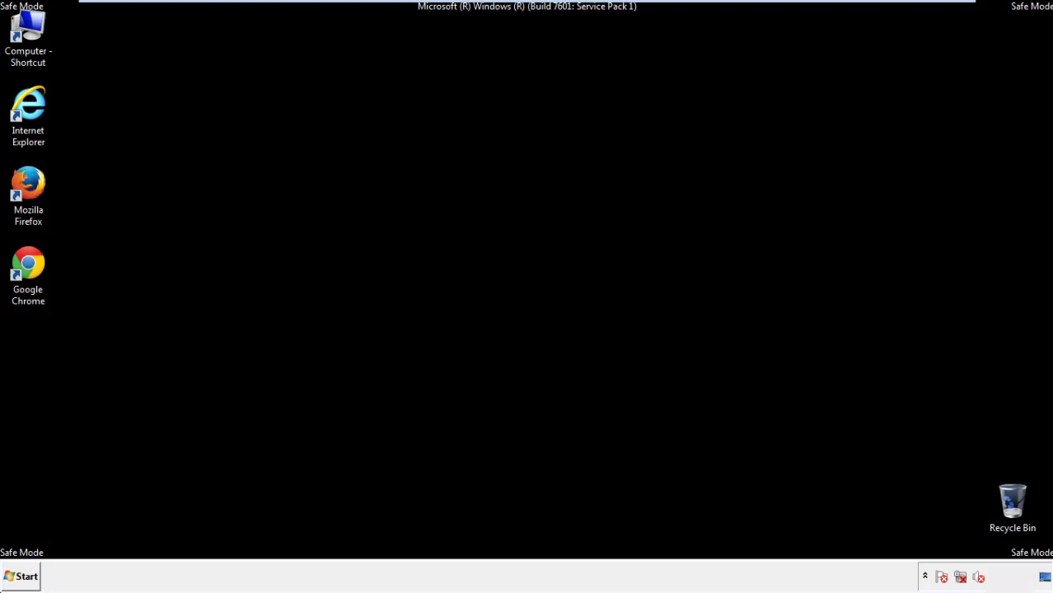
double_click(37, 192)
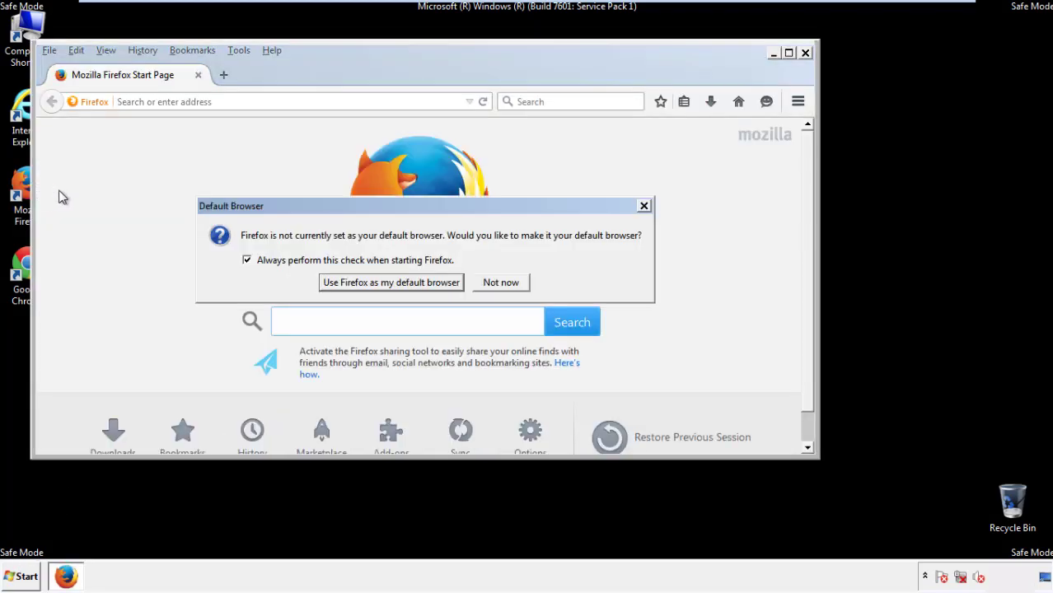
left_click(510, 282)
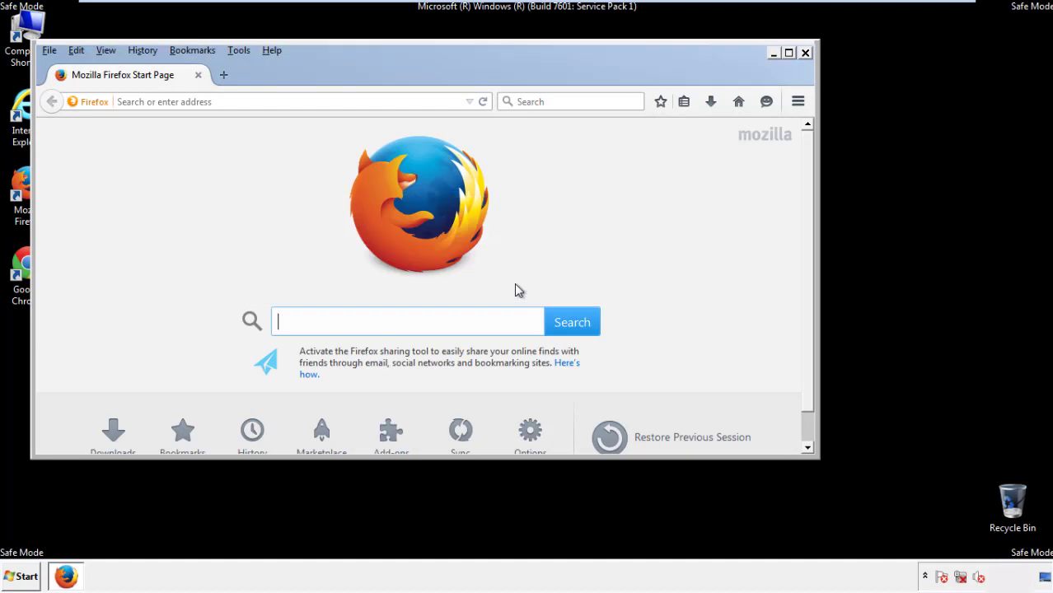
- Toggle Firefox's menu bar off and back on so it stays visible
right_click(321, 71)
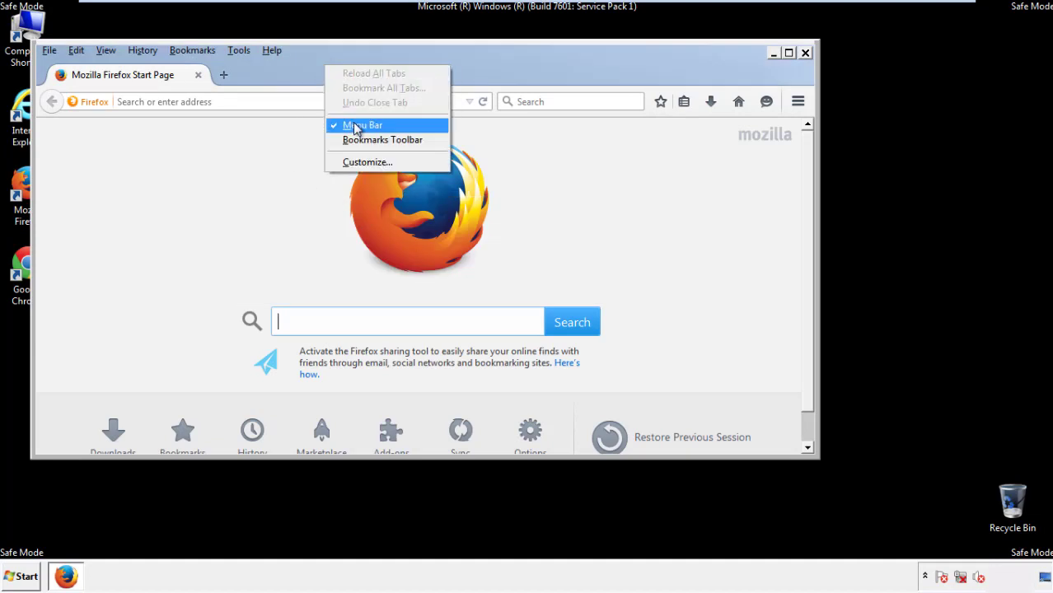
left_click(353, 121)
right_click(331, 67)
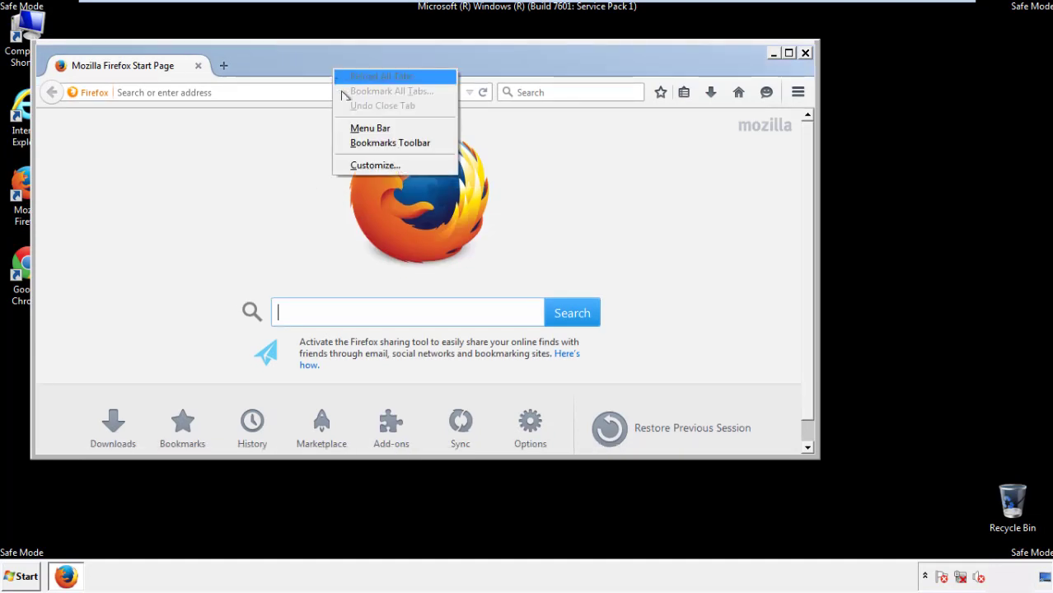
left_click(354, 130)
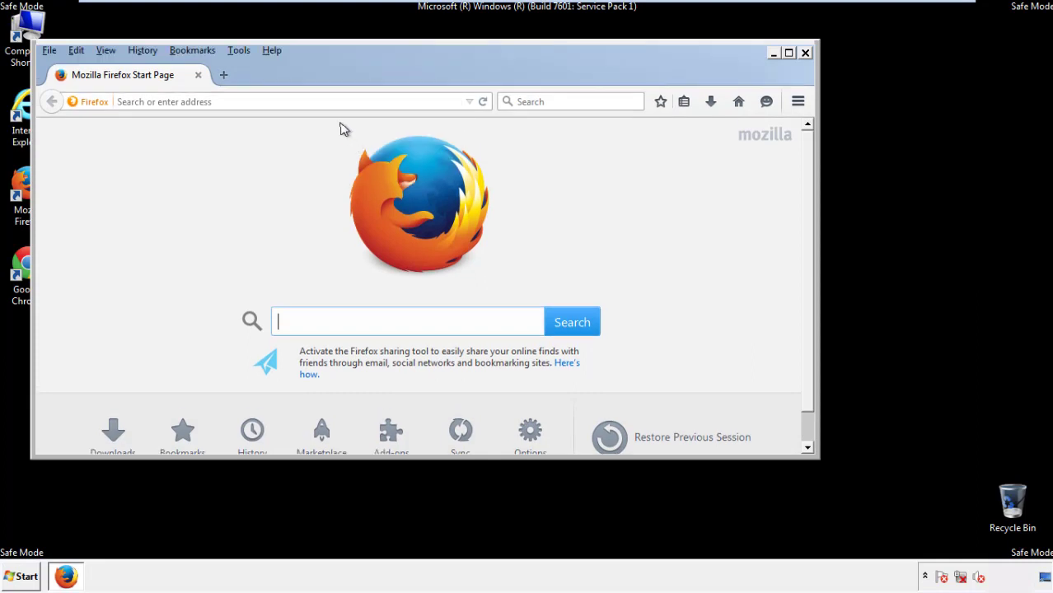
- Set up Clear Recent History for Everything, with all items including Site Preferences ticked
left_click(150, 55)
left_click(159, 83)
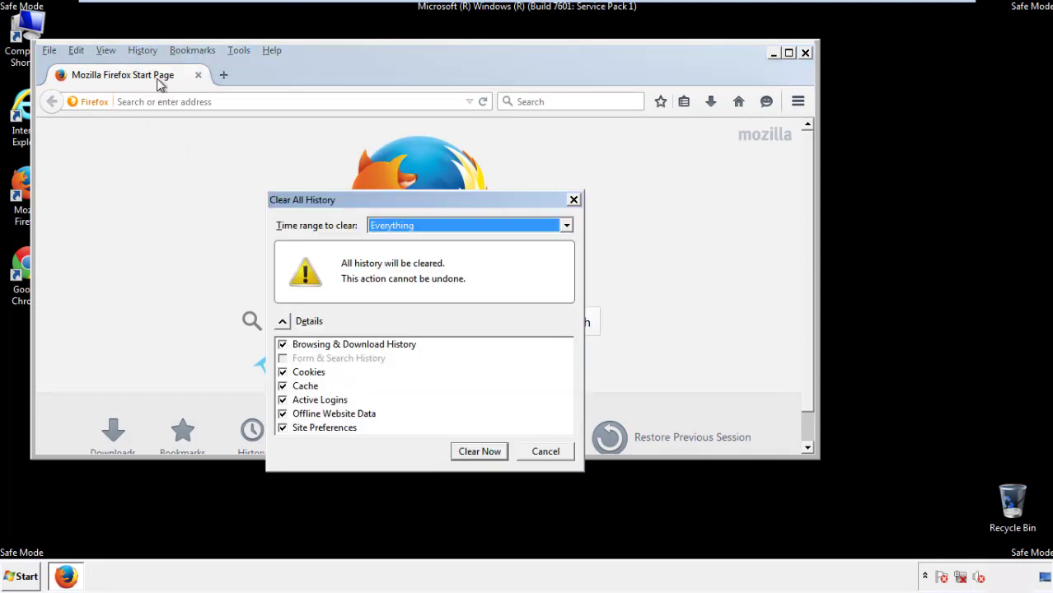
left_click(391, 228)
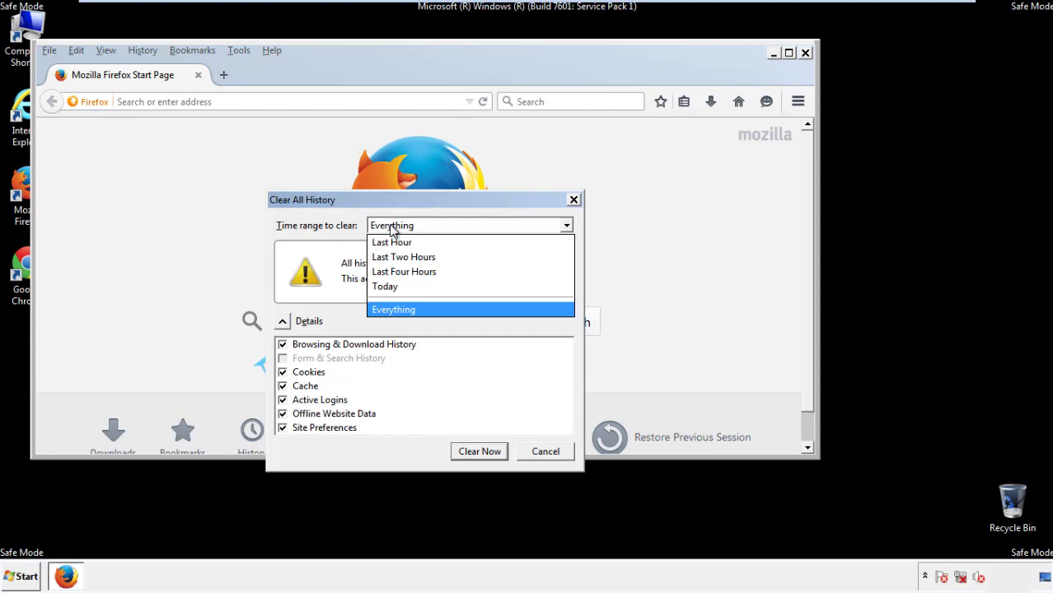
left_click(393, 307)
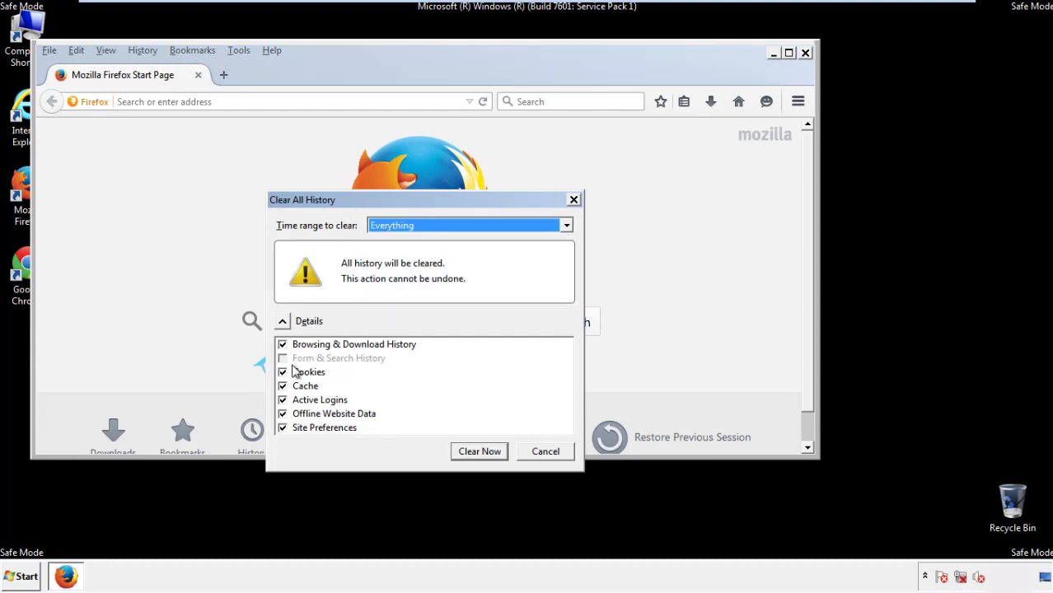
left_click(282, 413)
left_click(282, 429)
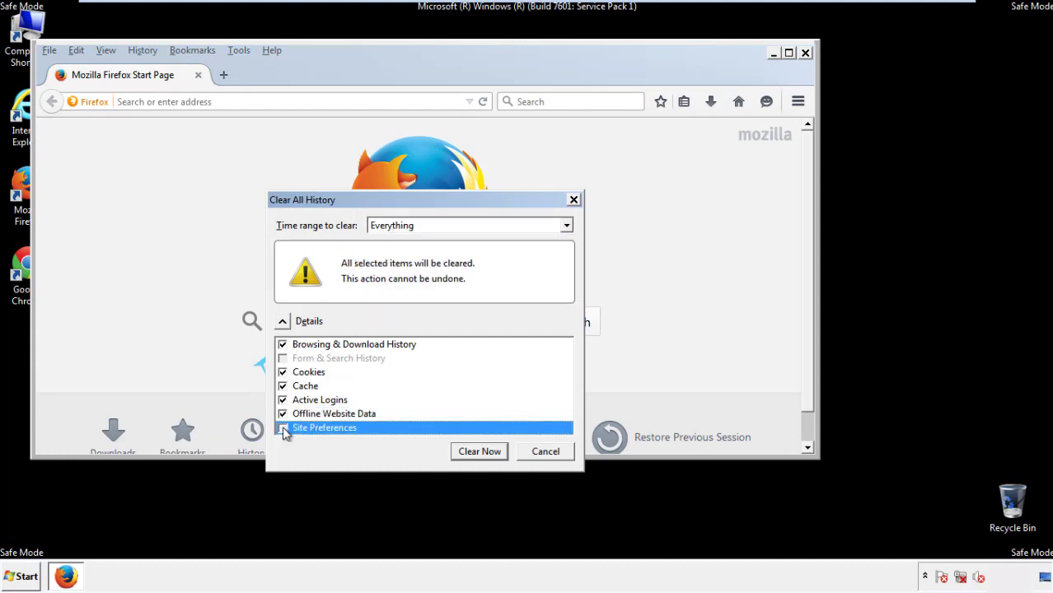
- Clear Firefox's history, then confirm Refresh Firefox from Troubleshooting Information
left_click(478, 452)
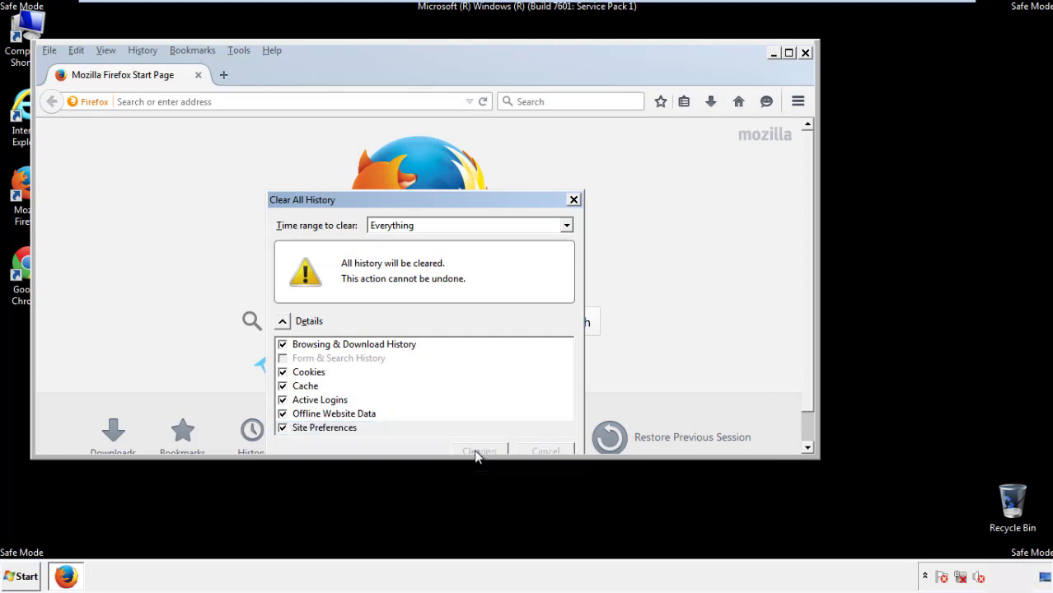
left_click(272, 50)
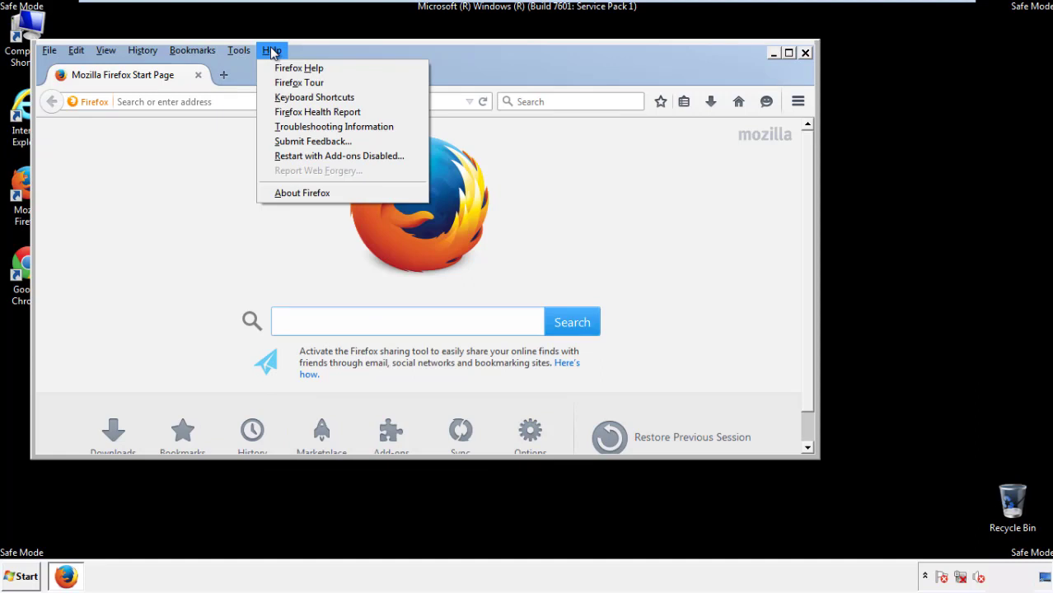
left_click(304, 126)
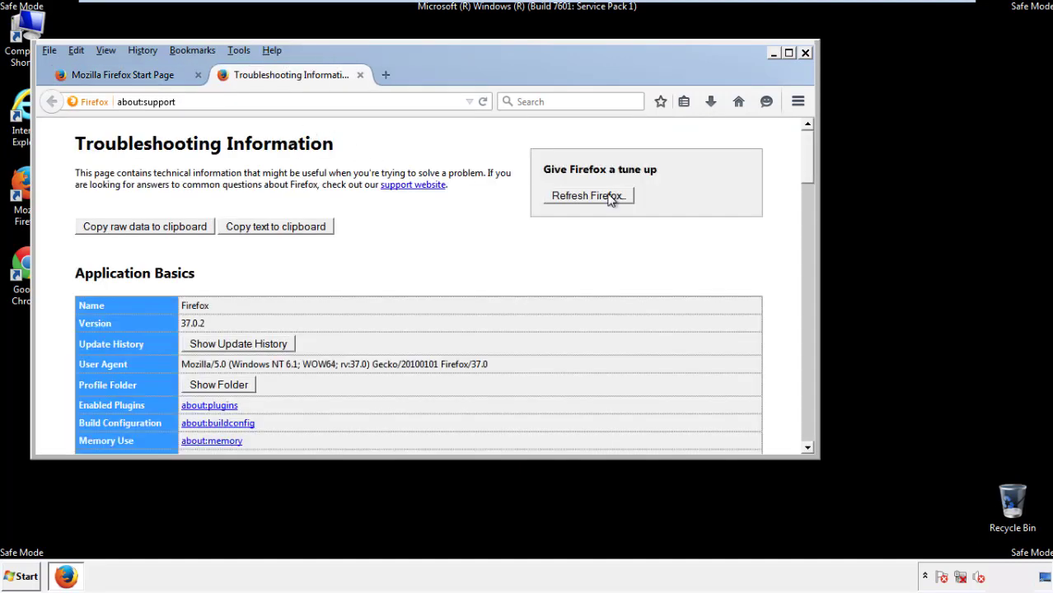
left_click(610, 199)
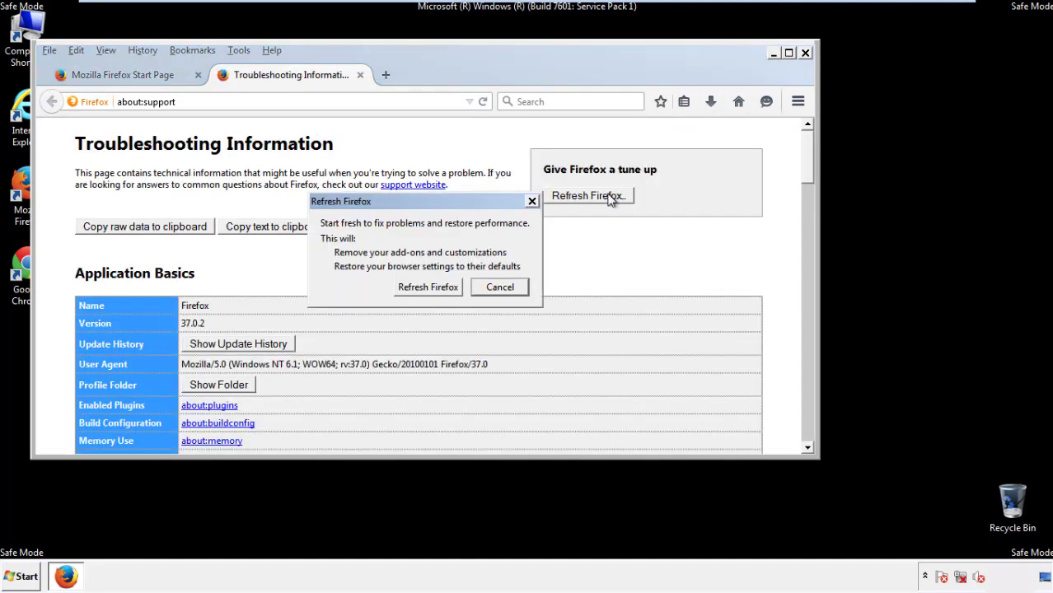
left_click(428, 288)
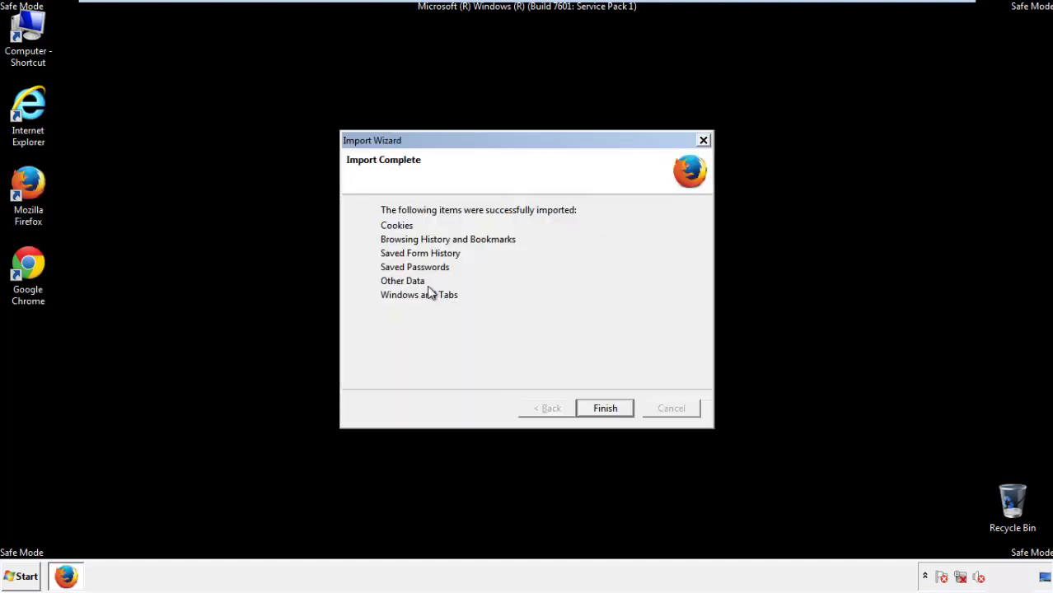
- Finish the profile import, decline the default-browser prompt, and close Firefox
left_click(606, 409)
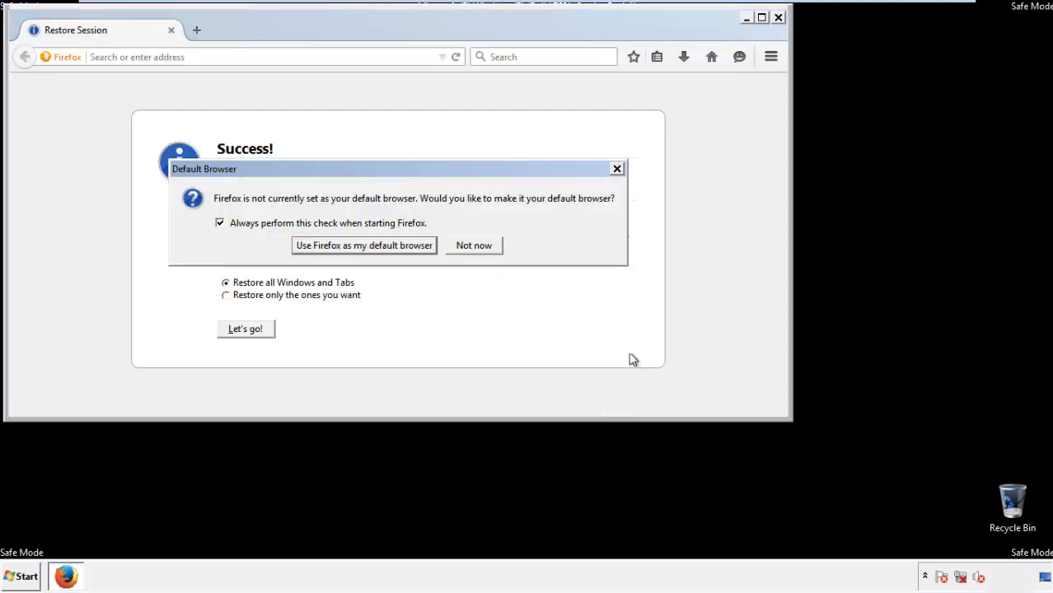
left_click(476, 247)
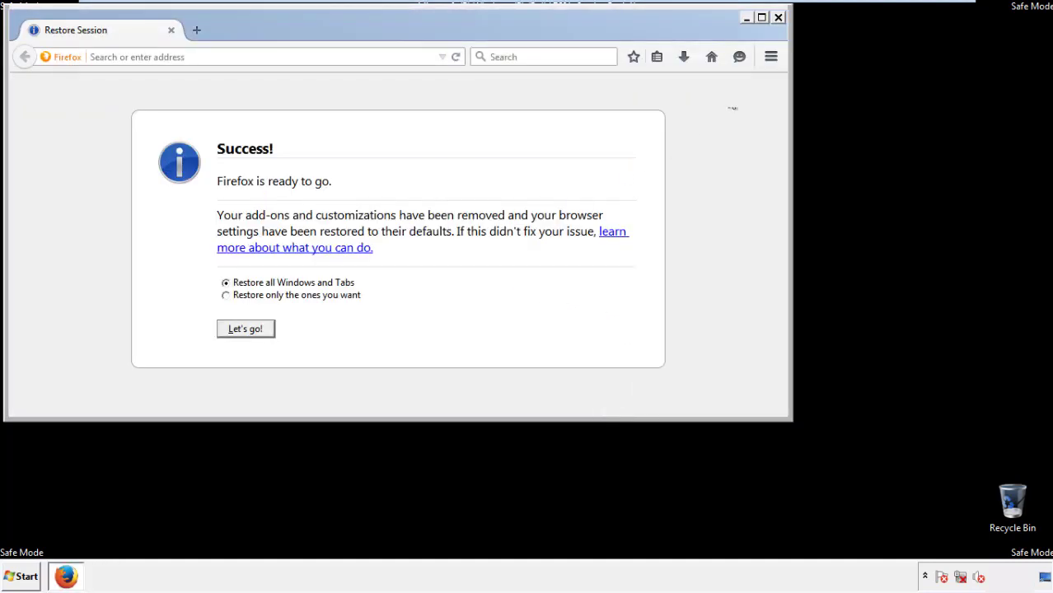
left_click(778, 18)
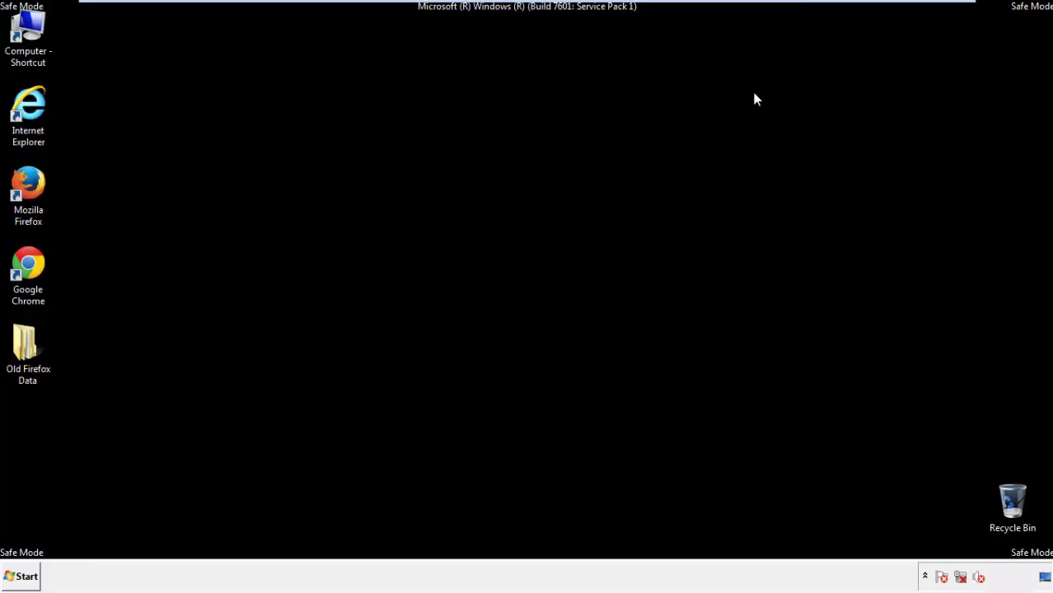
- Launch Chrome, choose Don't ask again for default browser, and open History from Settings
left_click(25, 262)
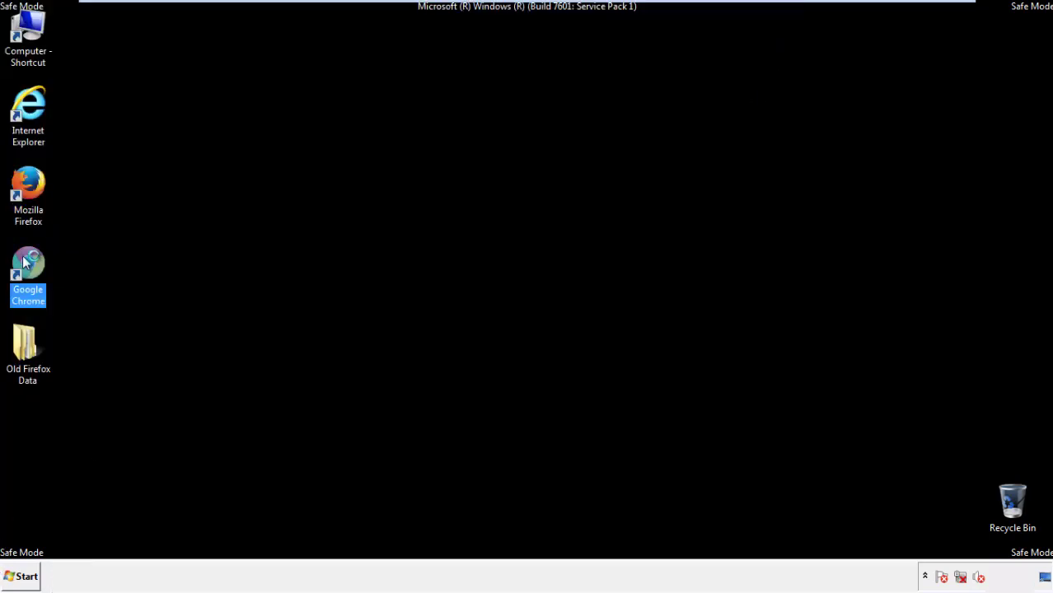
double_click(24, 262)
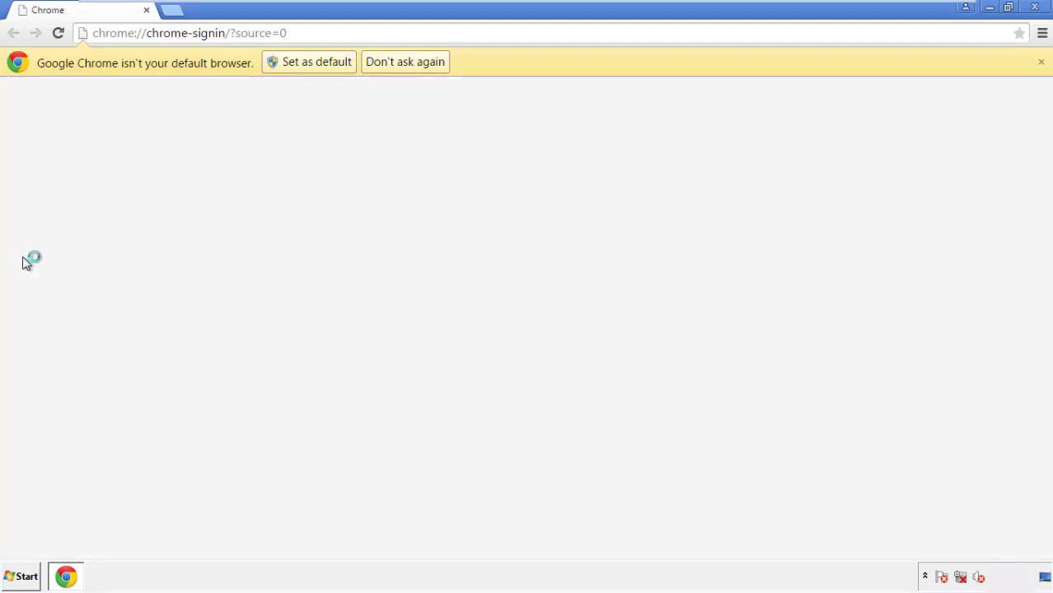
left_click(423, 65)
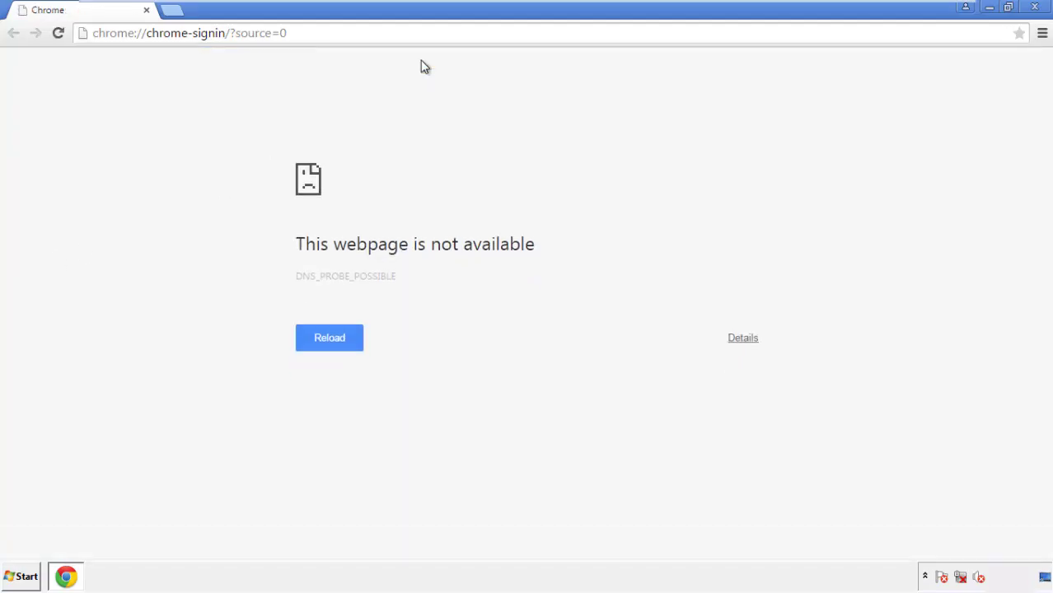
left_click(1043, 36)
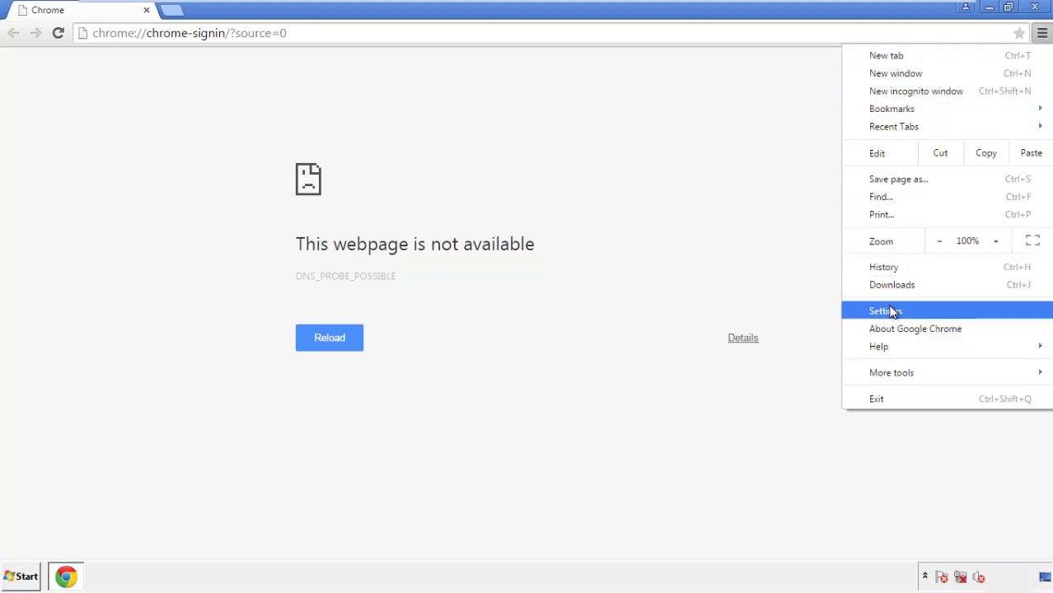
left_click(891, 311)
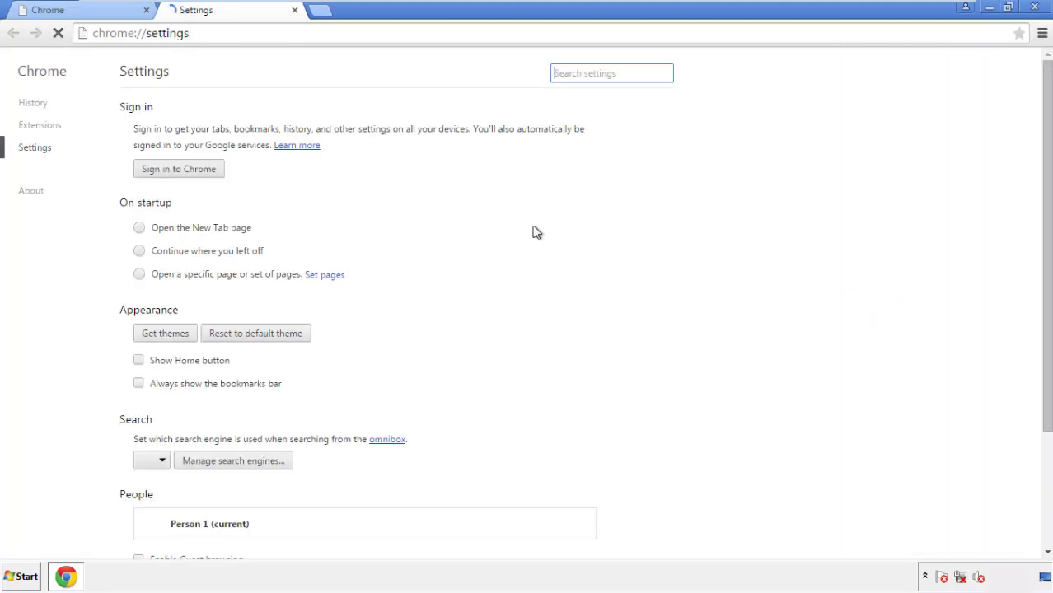
left_click(38, 106)
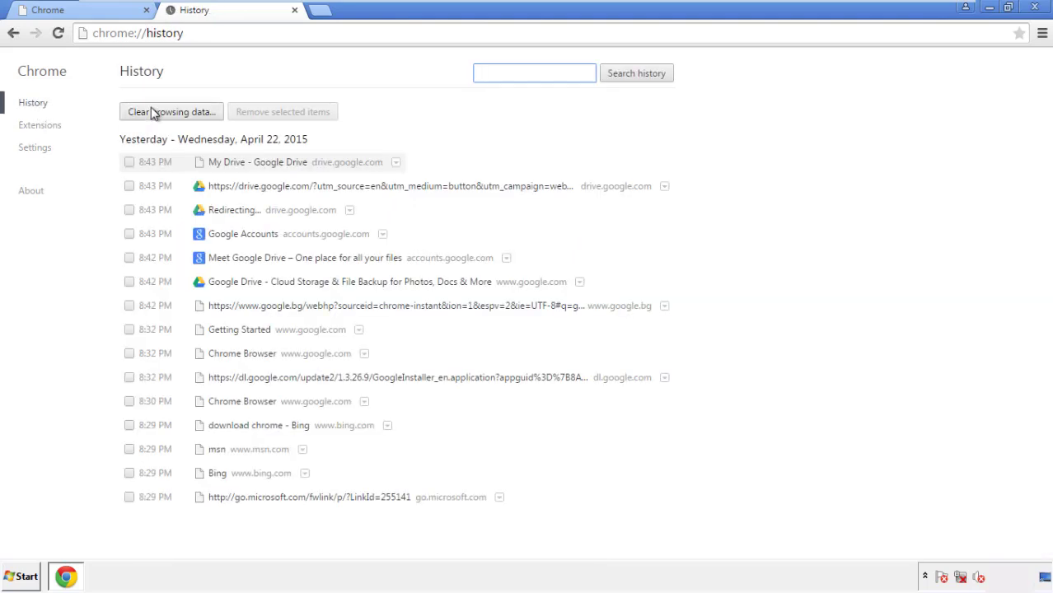
- Clear Chrome browsing data from the beginning of time, including autofill form data
left_click(158, 114)
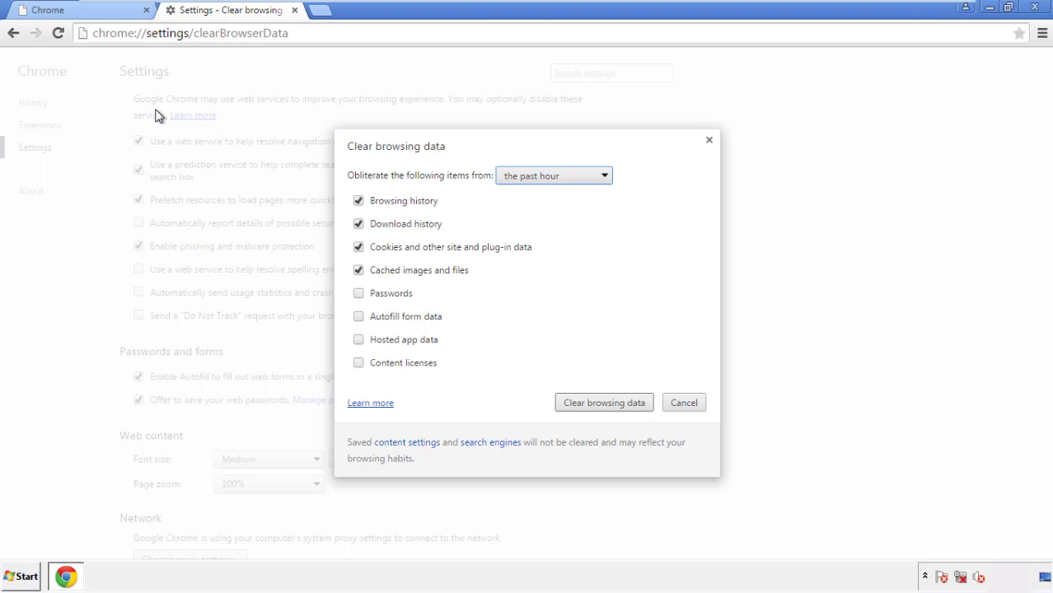
left_click(529, 178)
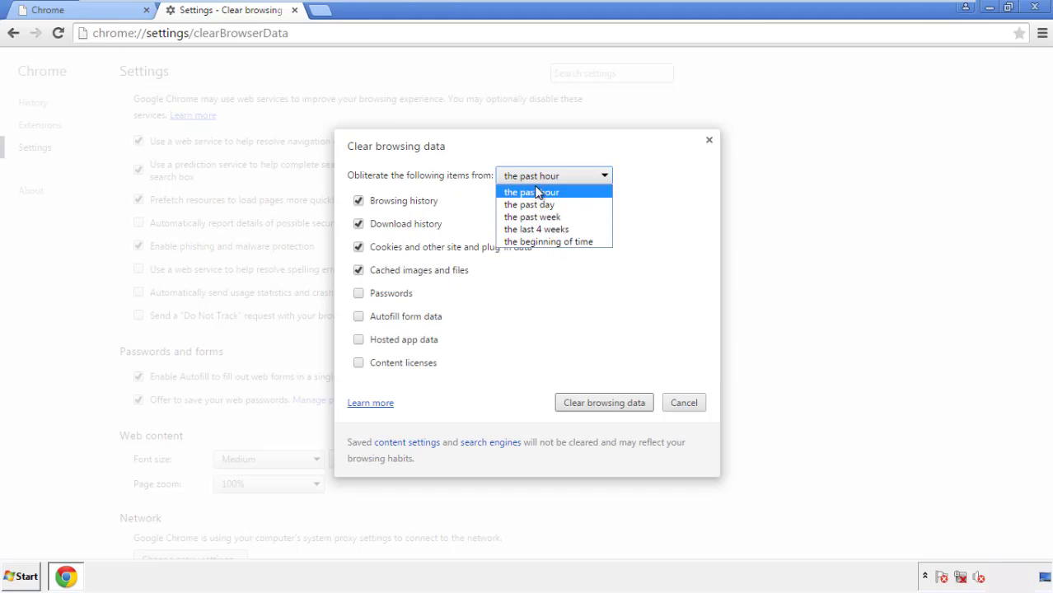
left_click(527, 243)
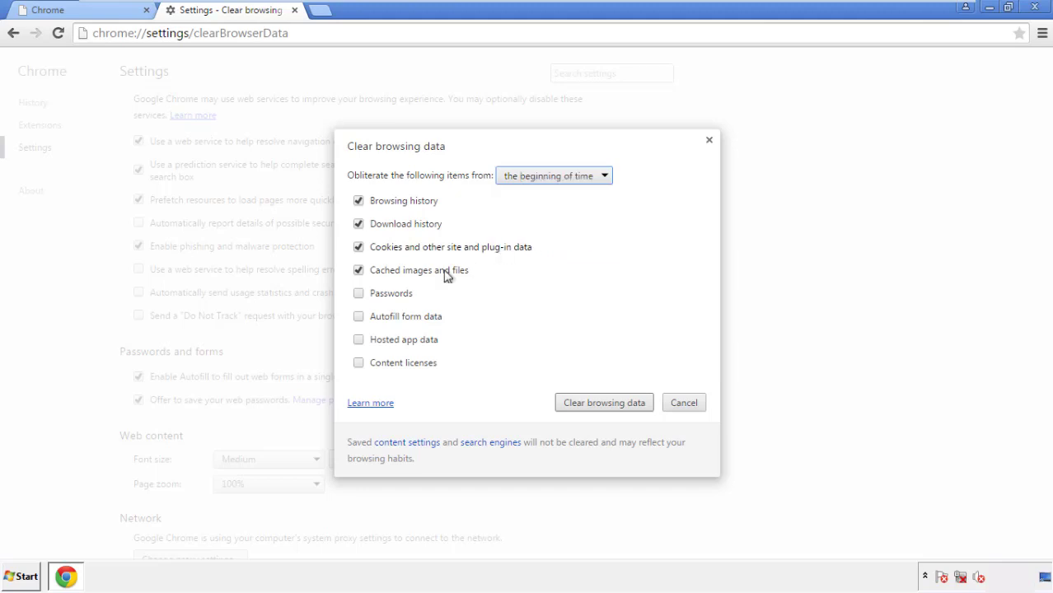
left_click(362, 318)
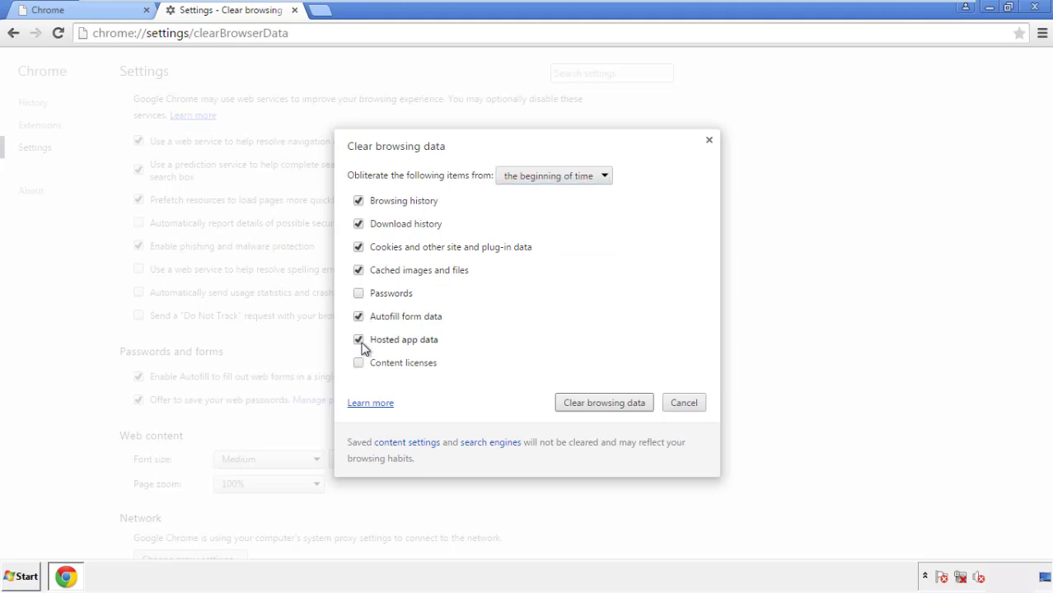
left_click(592, 404)
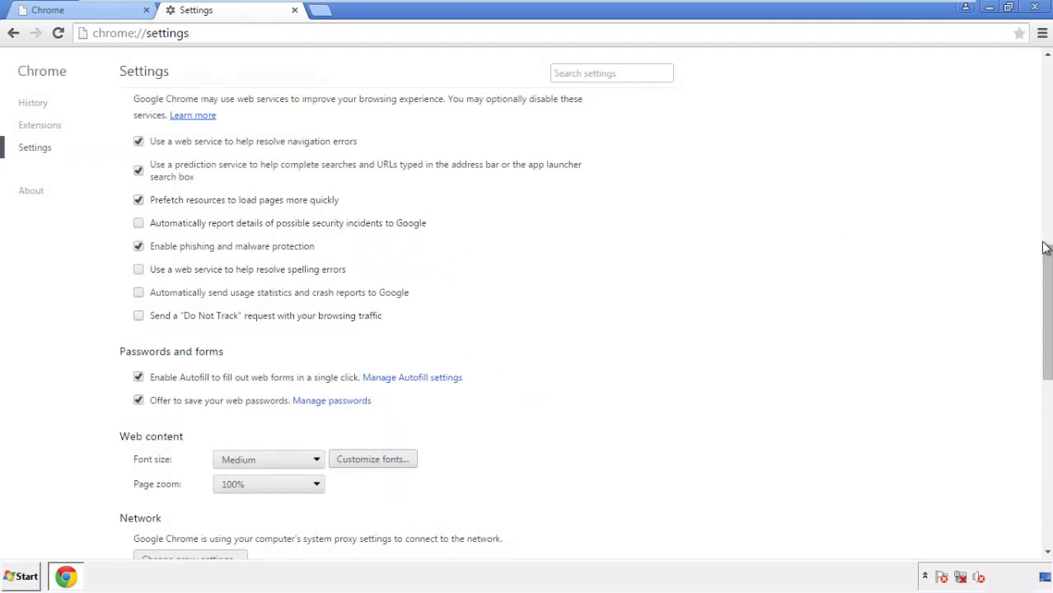
- Scroll to Reset settings in Chrome, confirm the reset, and close the window
left_click_drag(1044, 247, 1040, 458)
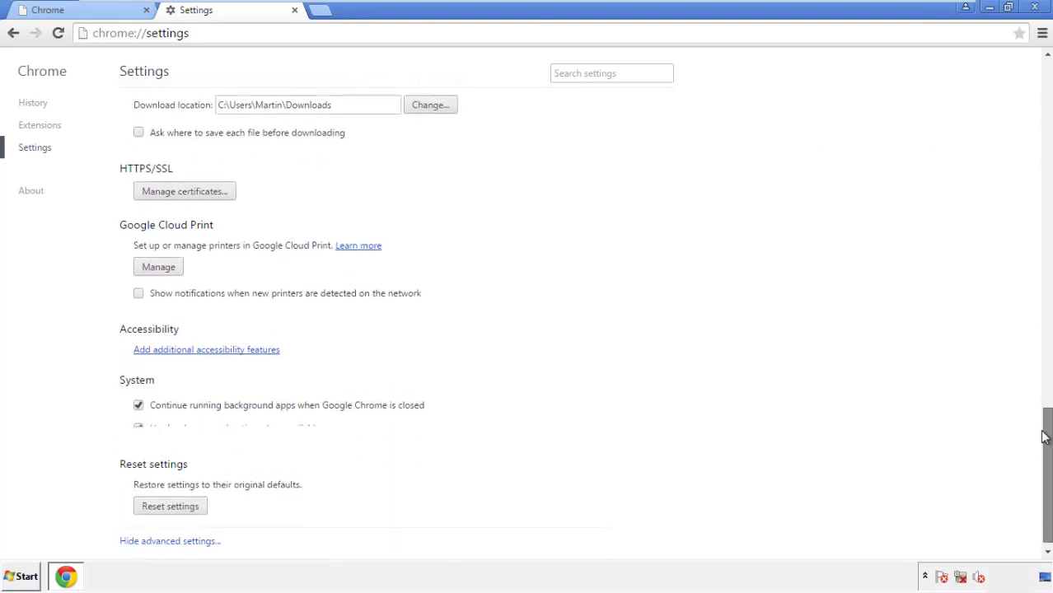
left_click(199, 503)
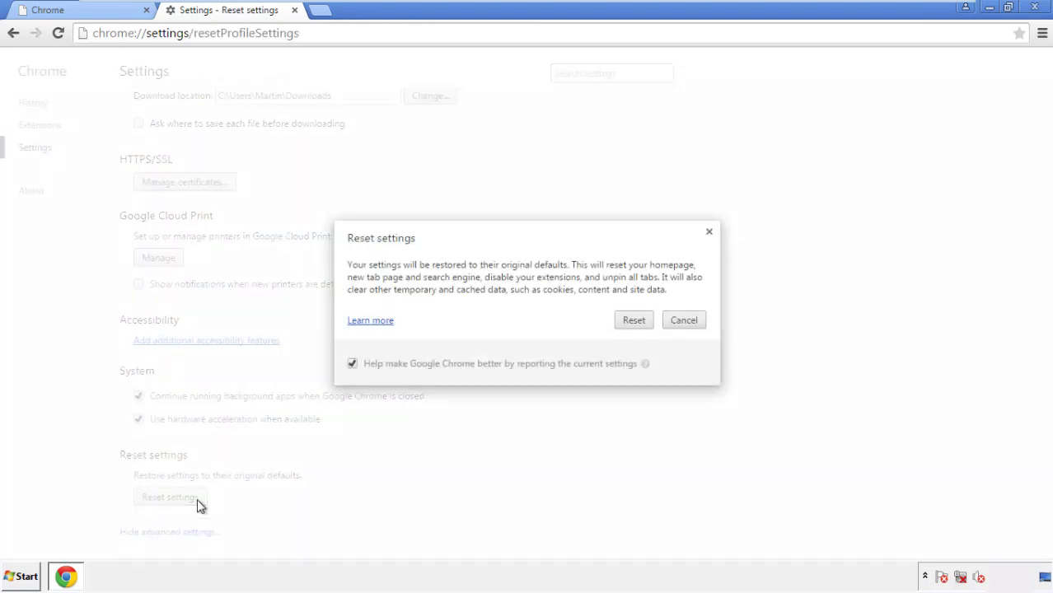
left_click(634, 320)
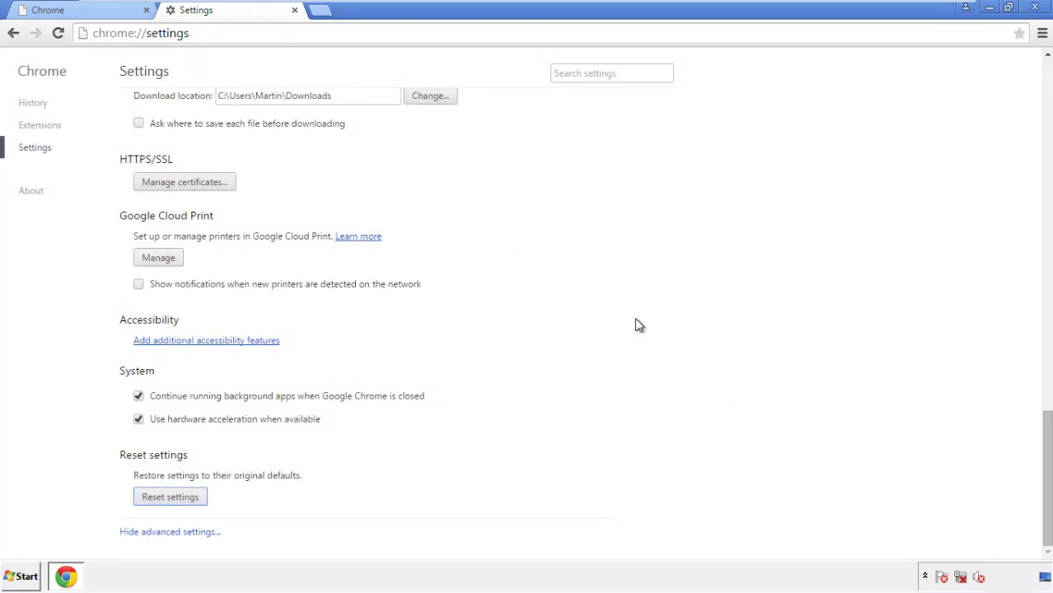
left_click(1033, 7)
- Launch Firefox, remove Search Mine in the Add-ons manager, and close Firefox
left_click(568, 267)
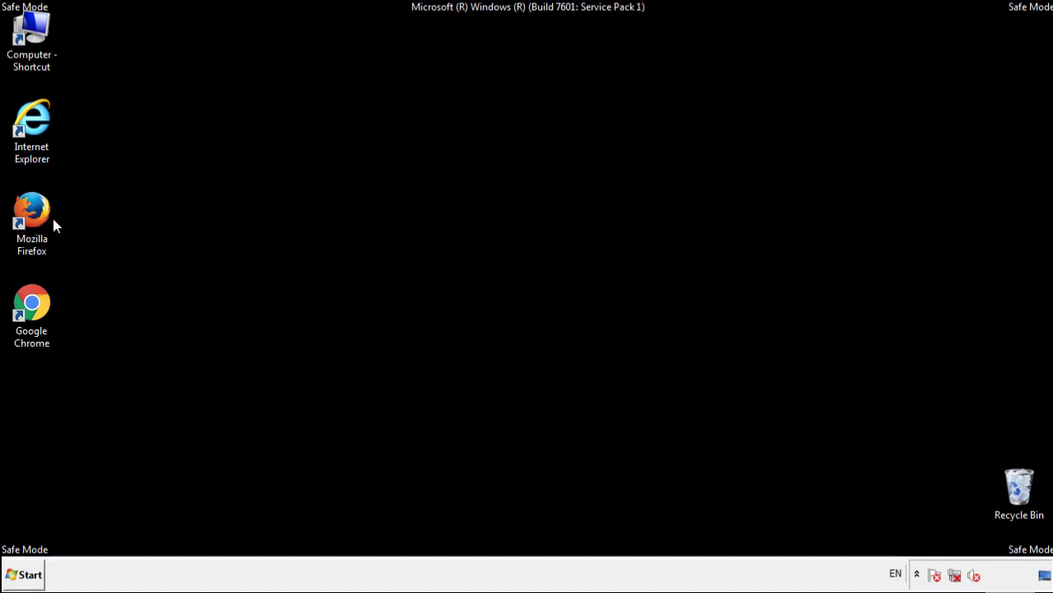
double_click(41, 206)
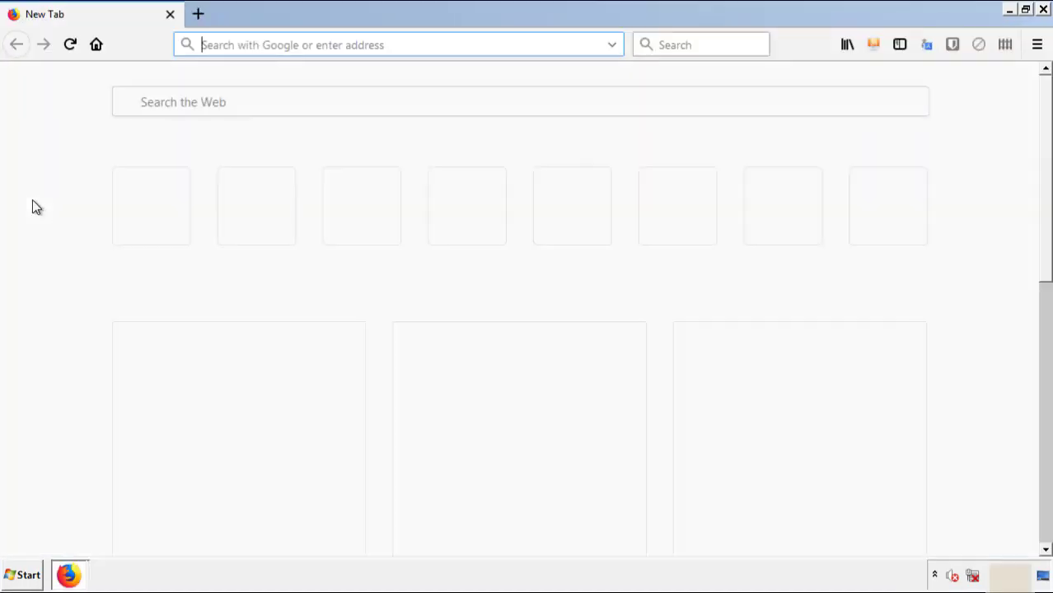
left_click(1038, 44)
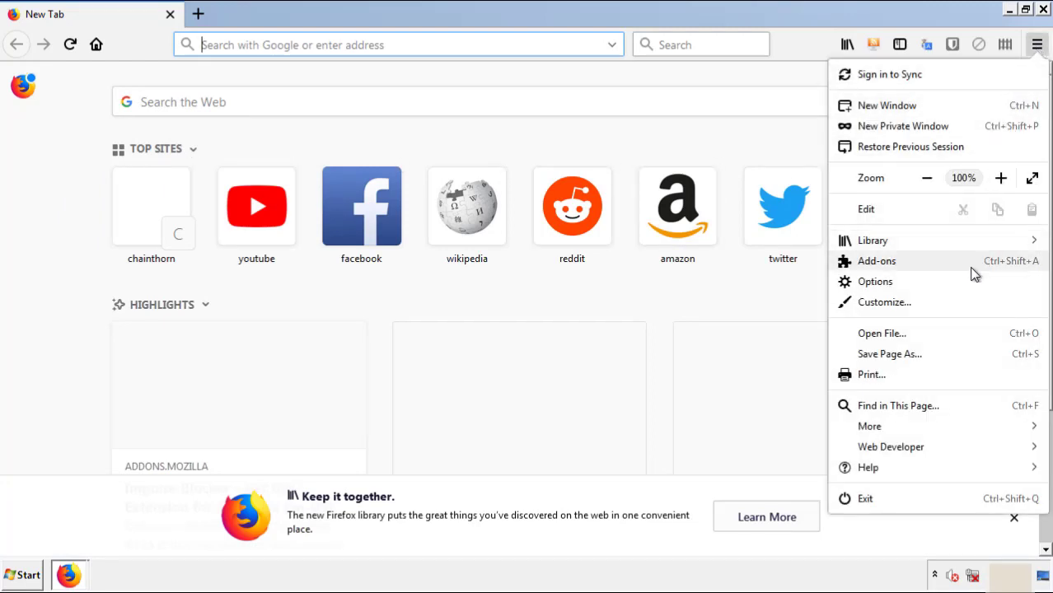
left_click(877, 261)
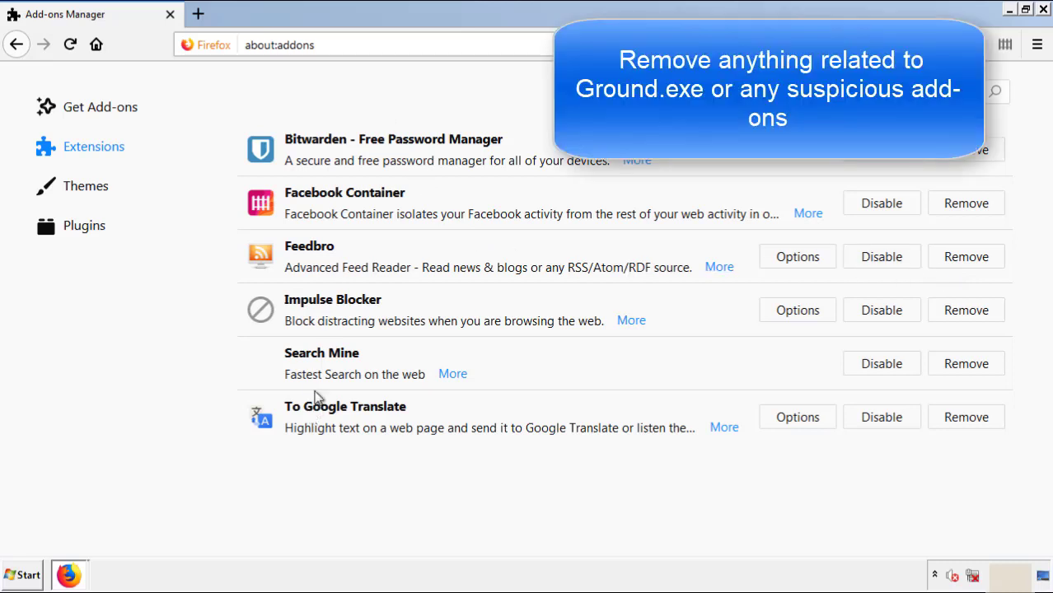
left_click(961, 371)
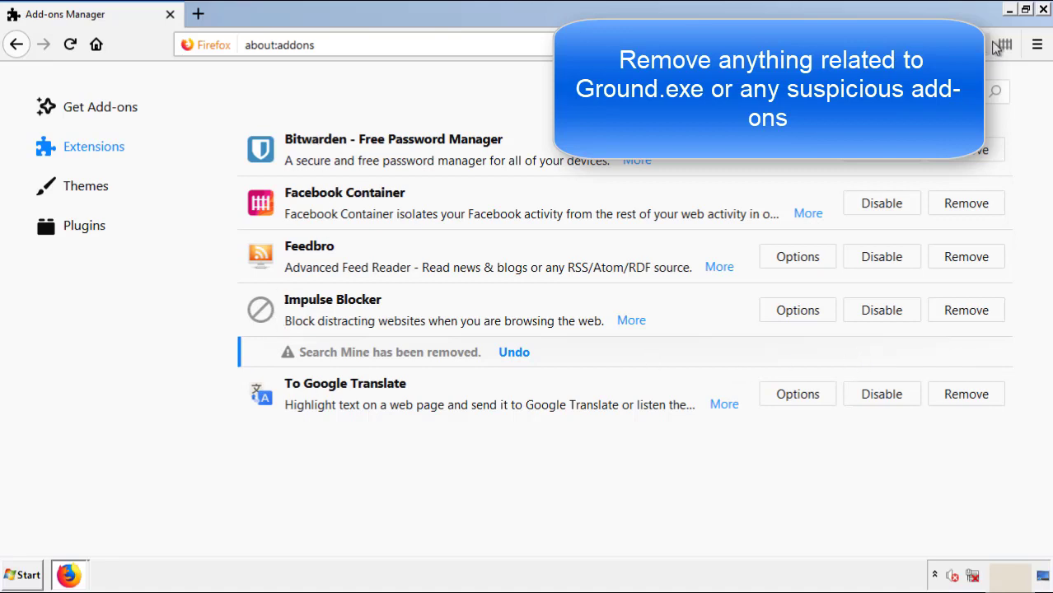
left_click(1044, 10)
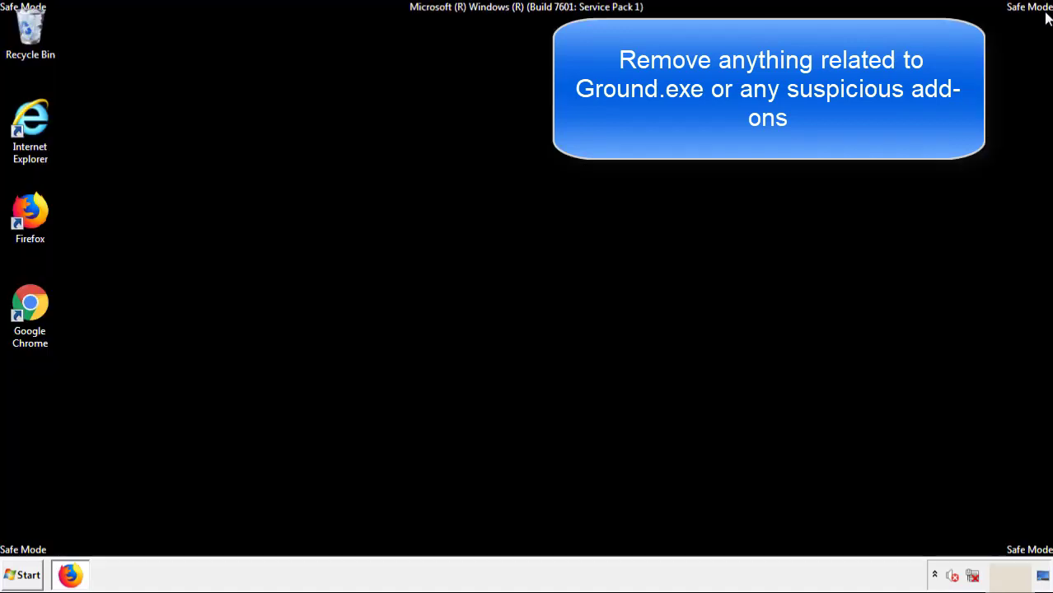
- Launch Chrome and remove Search Mine from the Extensions page, confirming with Enter
double_click(28, 315)
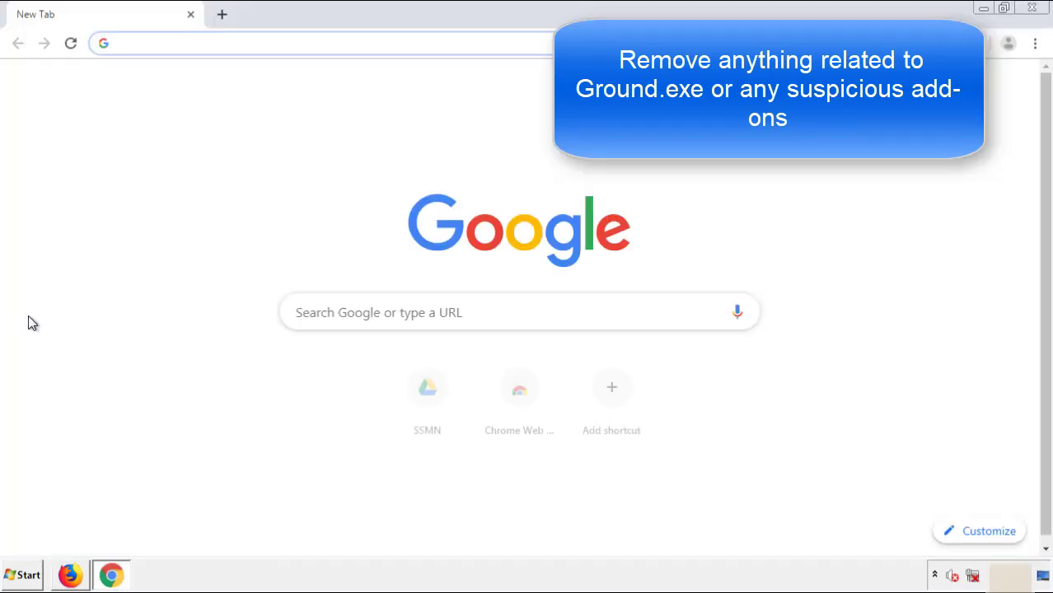
left_click(1035, 42)
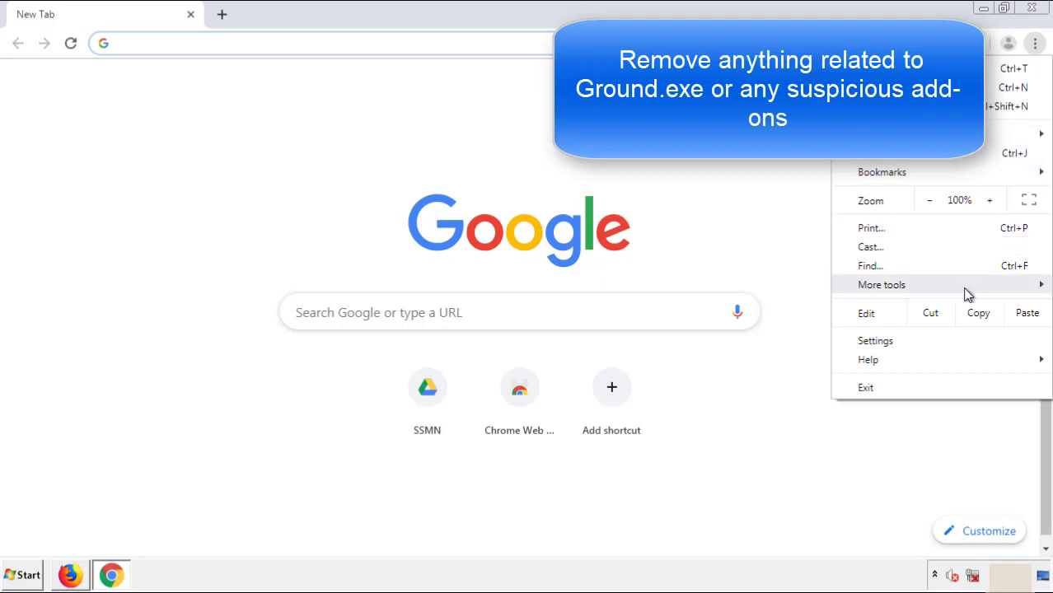
mouse_move(881, 284)
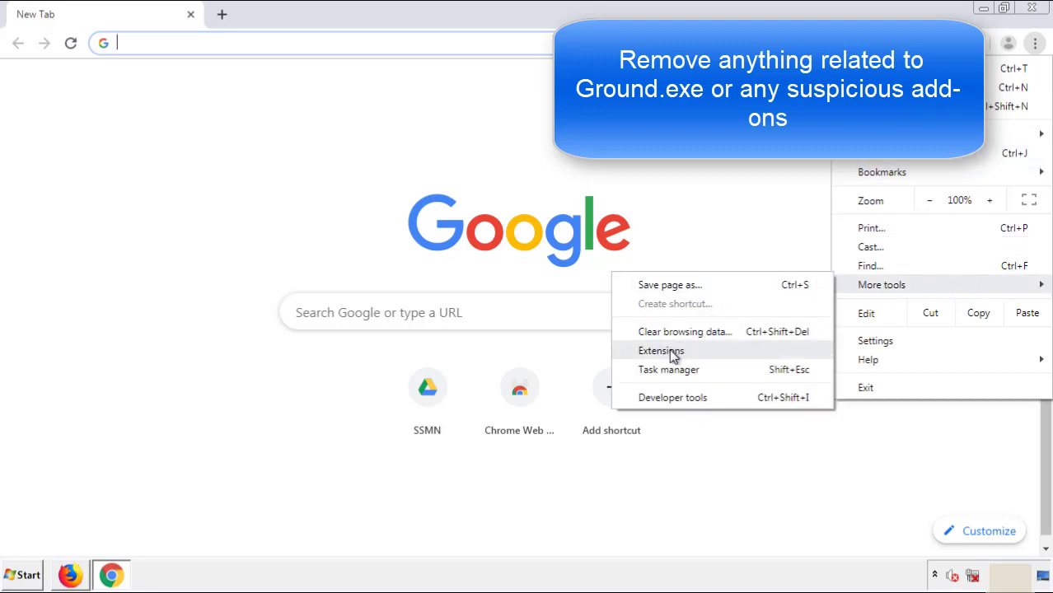
left_click(667, 351)
scroll(296, 271, "down", 10)
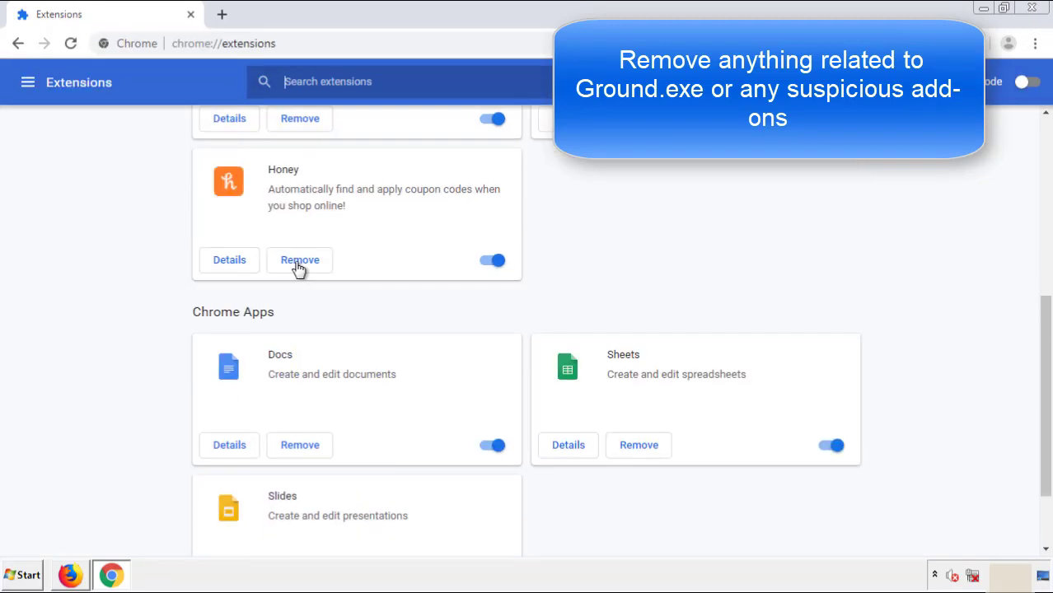
scroll(400, 301, "down", 1)
scroll(400, 300, "up", 10)
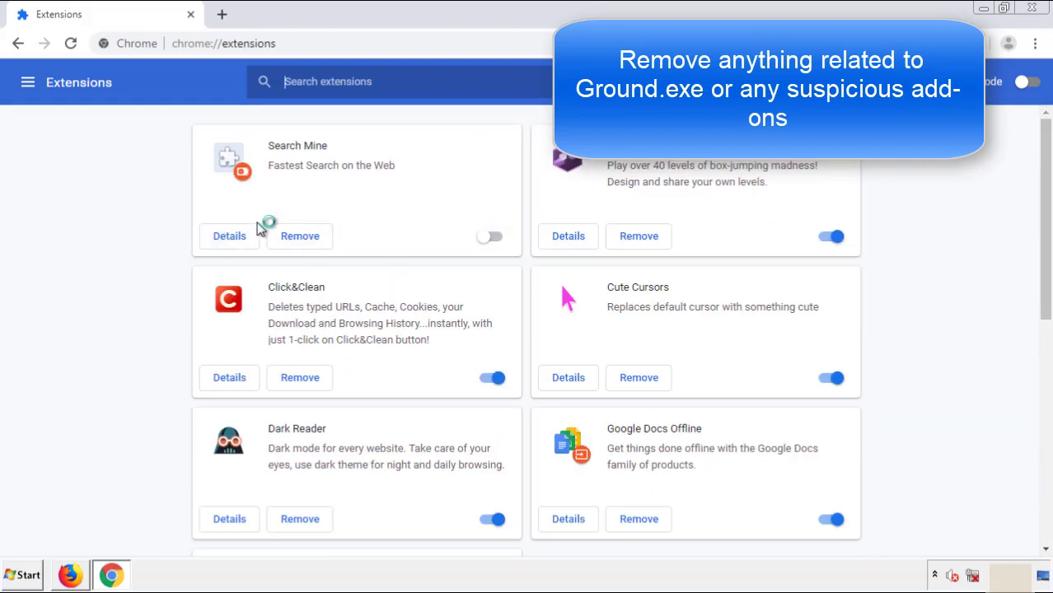
left_click(298, 239)
key("Return")
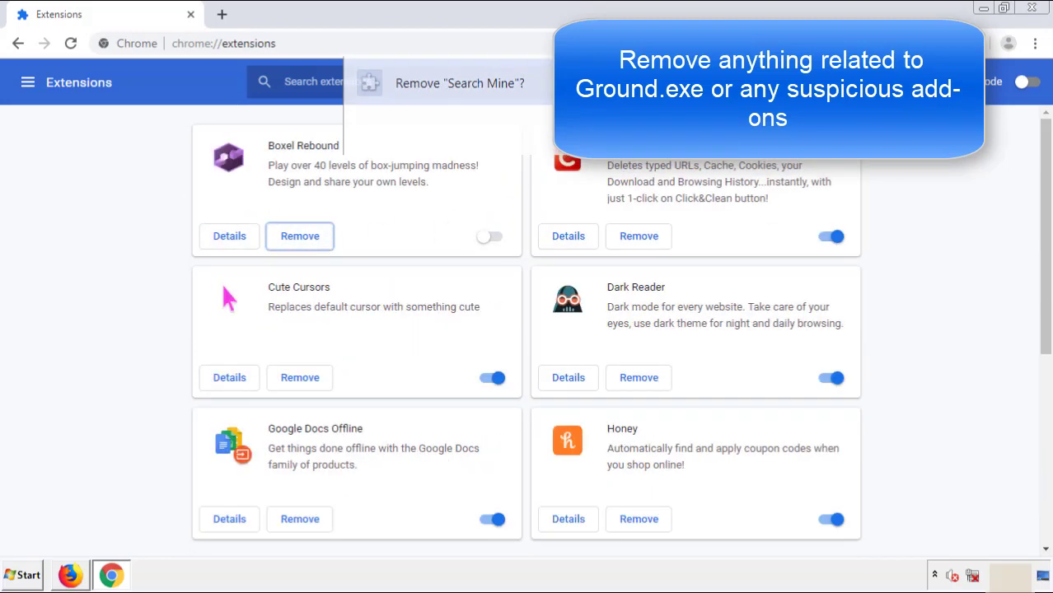
- Close Chrome and bring up the Start menu for restarting
left_click(1032, 7)
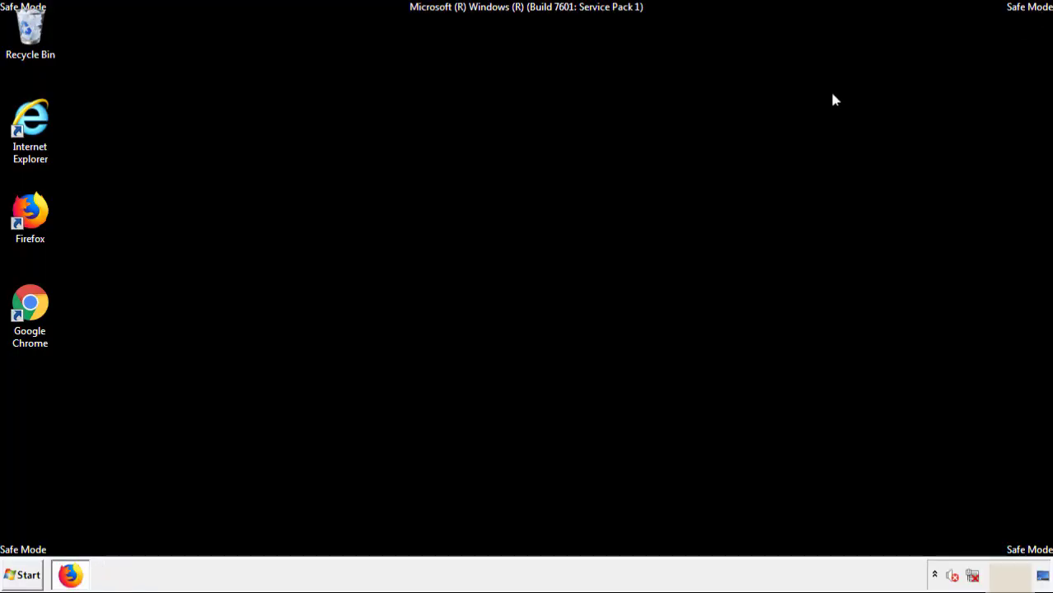
left_click(22, 575)
mouse_move(284, 539)
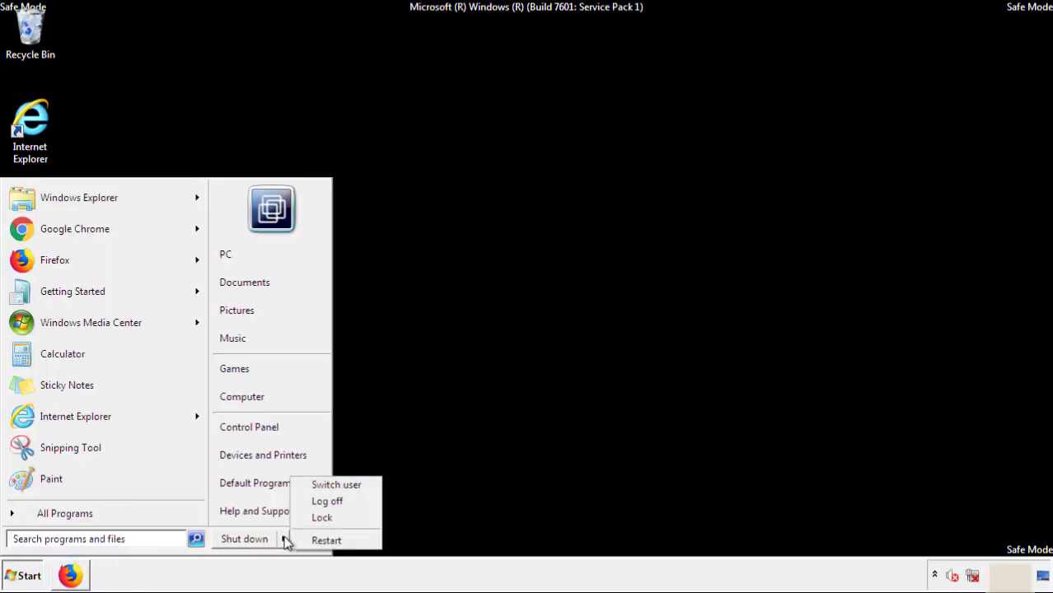